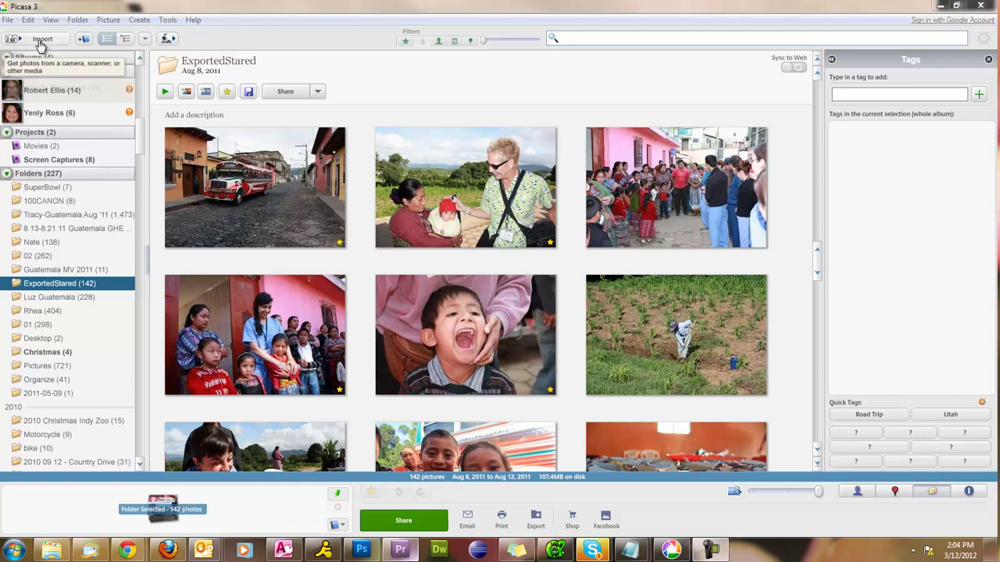
Open the Import tab to see the removable drive's 8 photos being copied.
click(41, 44)
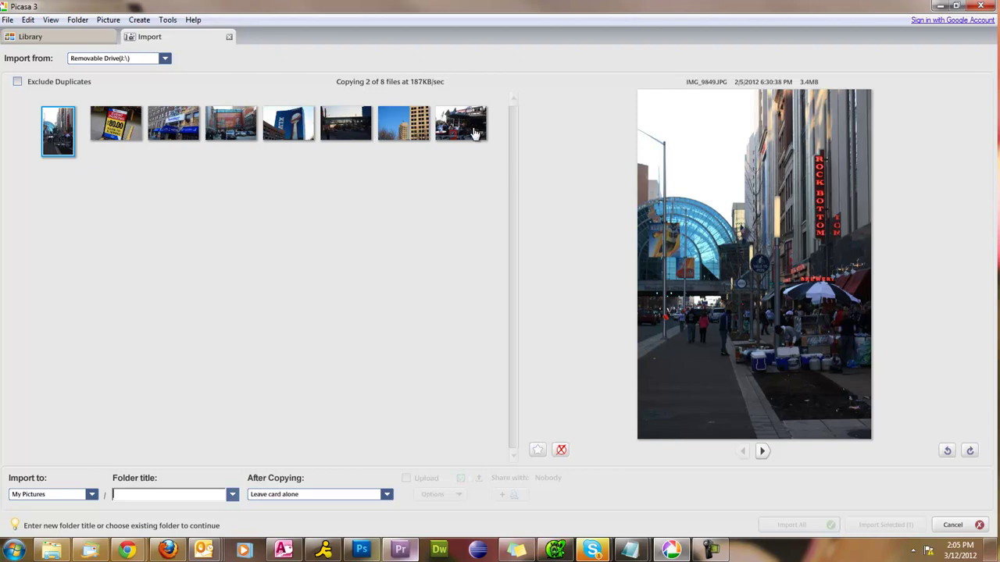
Close the import and restart copying the 8 photos via AutoPlay's 'Copy pictures using Picasa3' option.
click(229, 37)
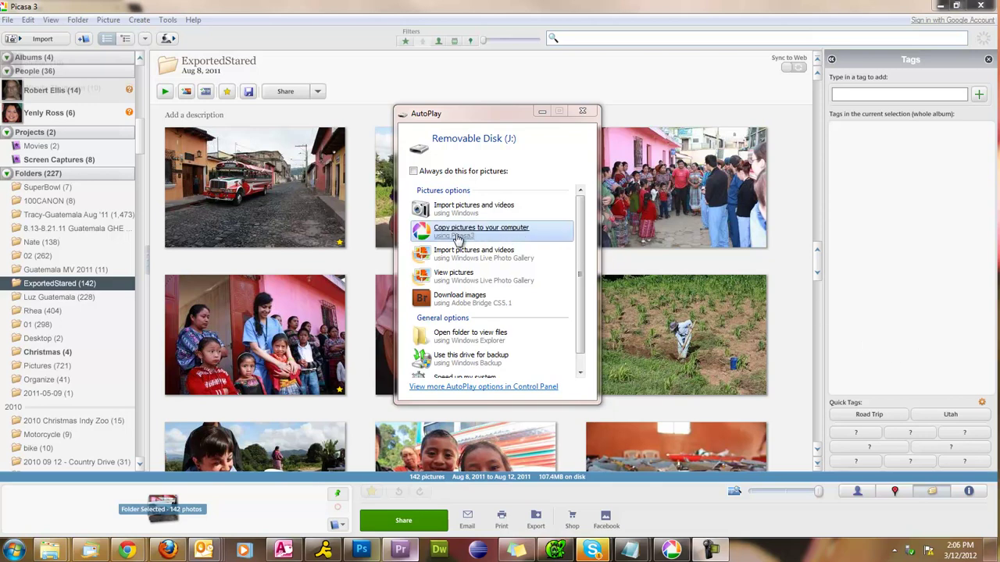
click(53, 39)
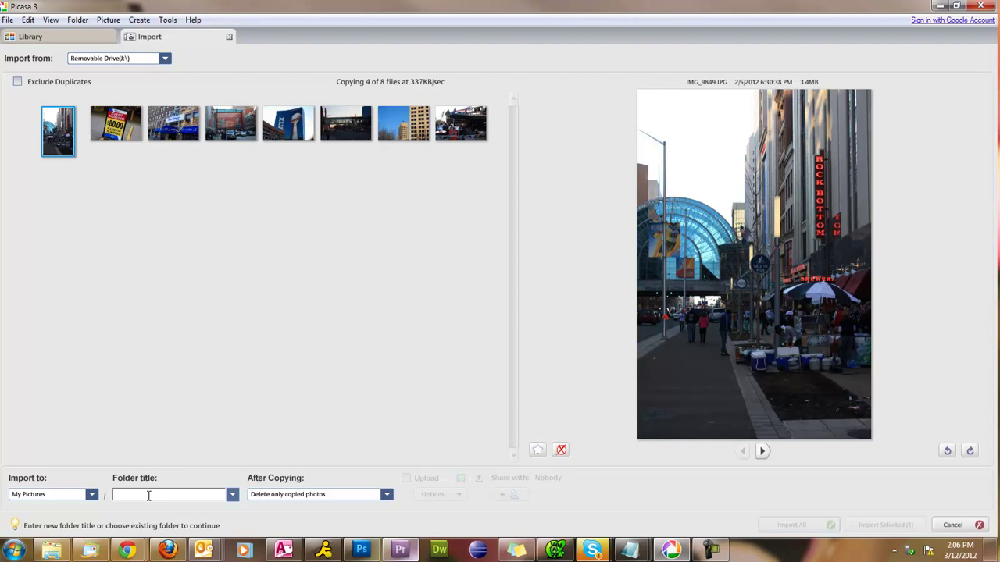
Title the import folder 'Test Pictures' and set After Copying to delete only copied photos.
text(Test Pictures)
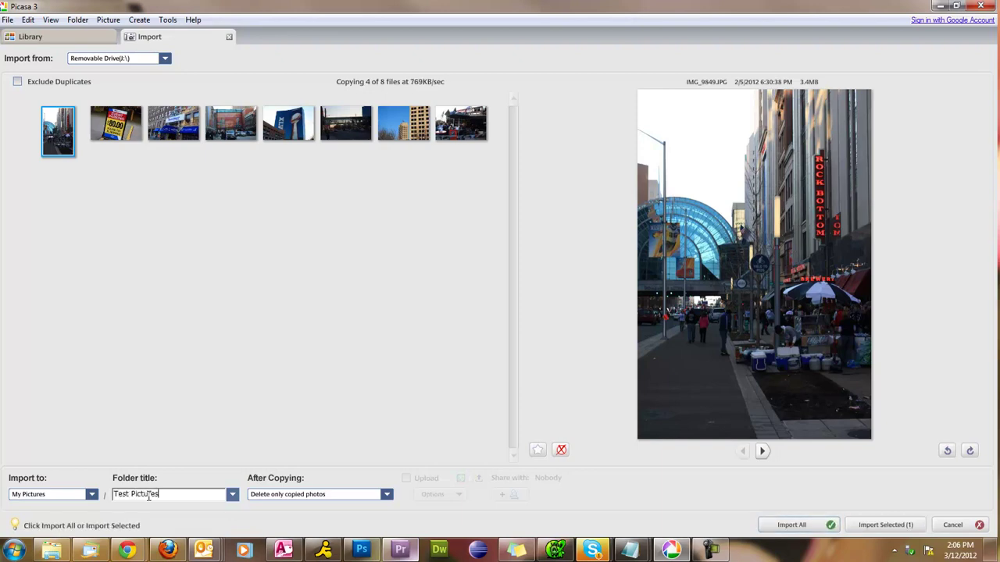
click(304, 496)
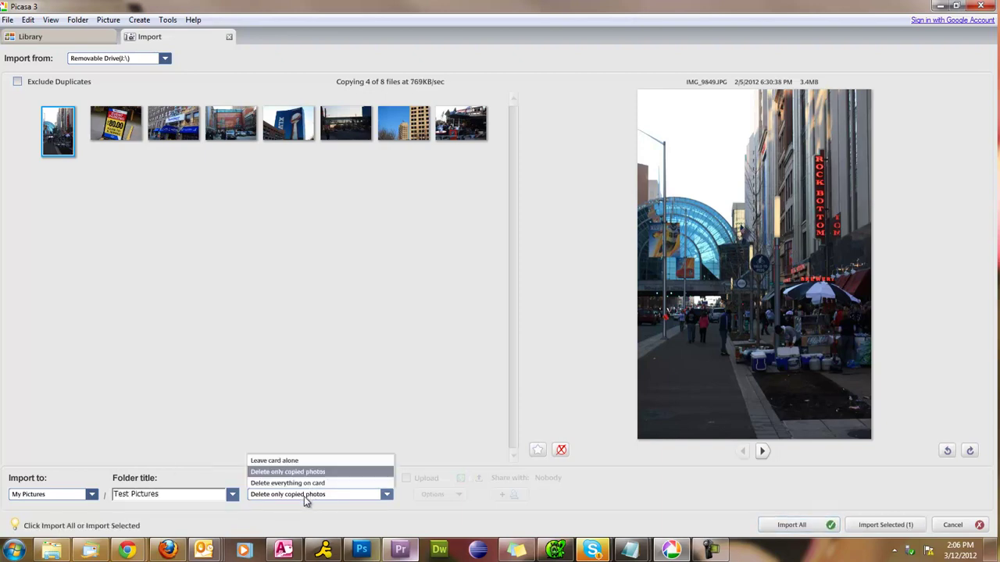
click(347, 472)
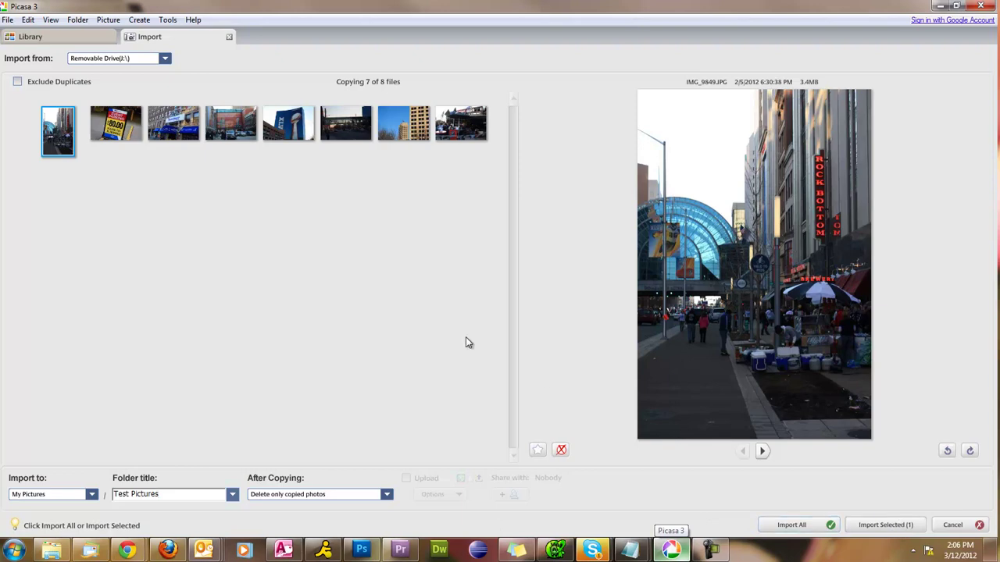
Select four camera photos, including the skywalk street and JW Marriott shots, then leave the import.
click(339, 183)
click(341, 140)
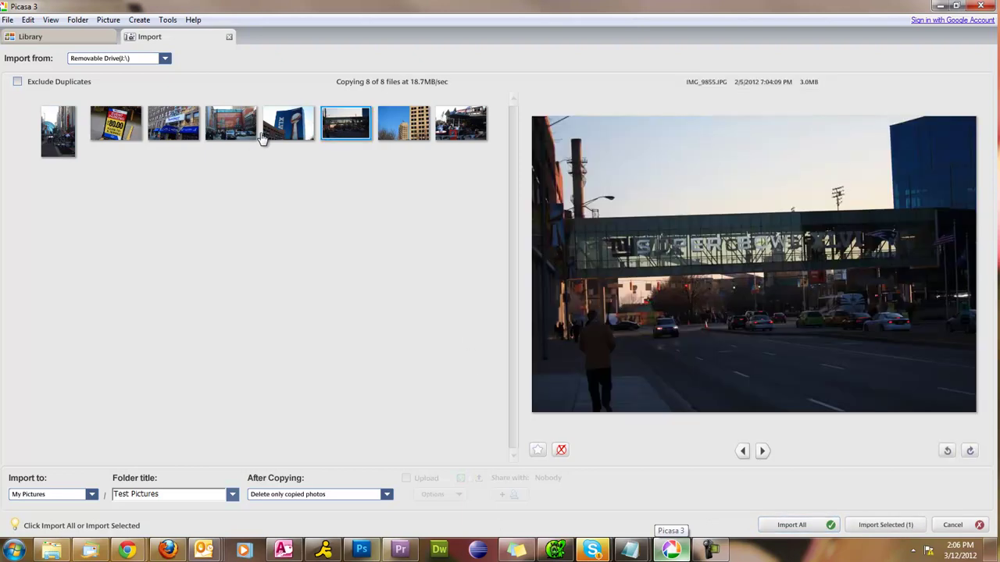
ctrl+click(235, 136)
ctrl+click(119, 135)
ctrl+click(277, 133)
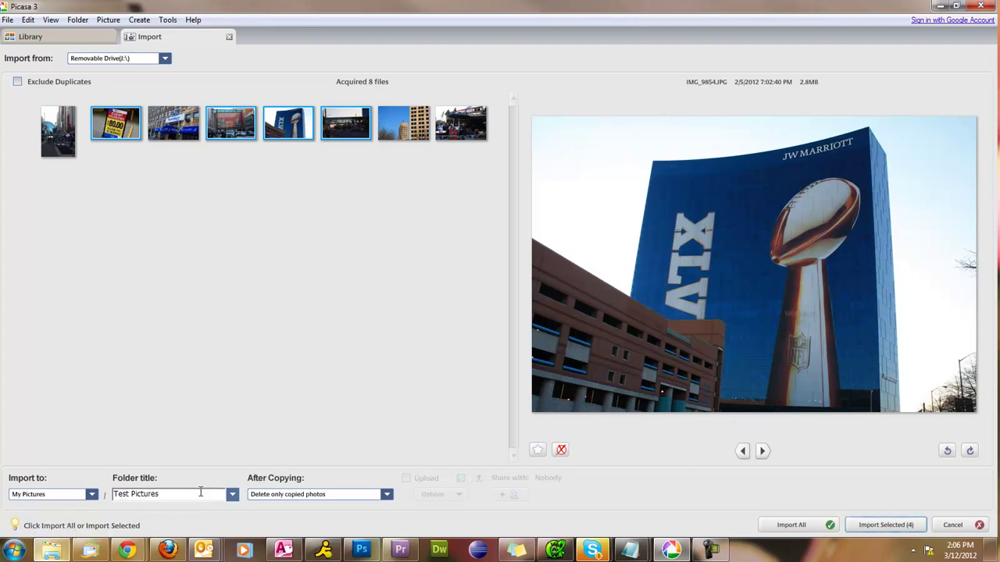
click(229, 38)
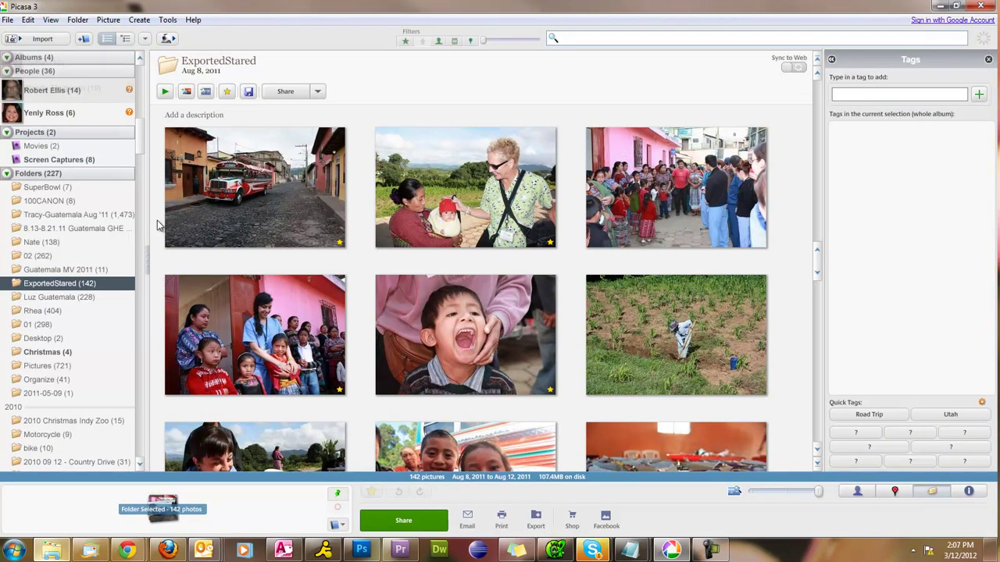
scroll(351, 203, down, 2)
scroll(412, 205, down, 2)
scroll(414, 205, down, 2)
scroll(414, 205, down, 2)
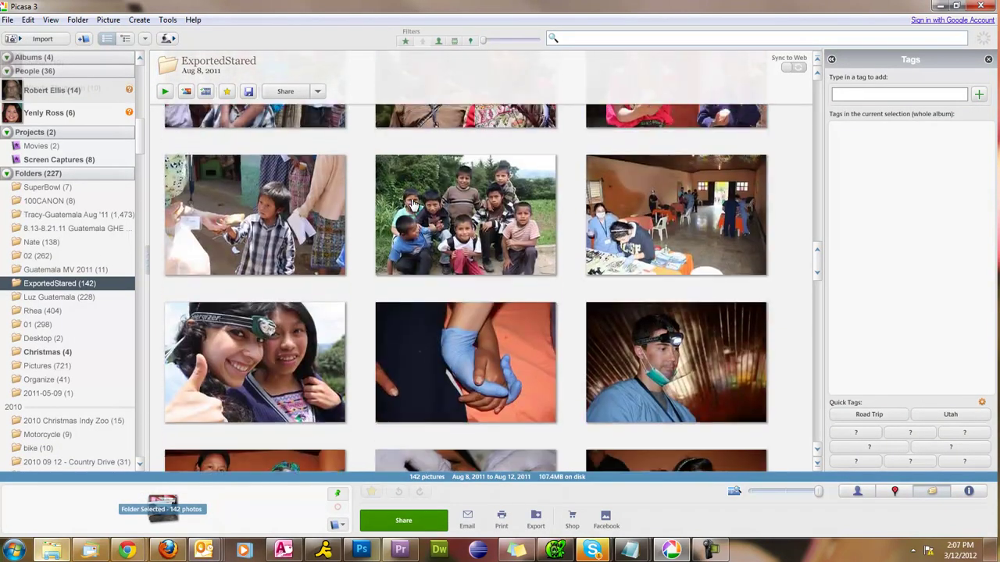
scroll(414, 205, up, 1)
scroll(407, 227, up, 3)
scroll(401, 250, up, 3)
scroll(395, 274, up, 2)
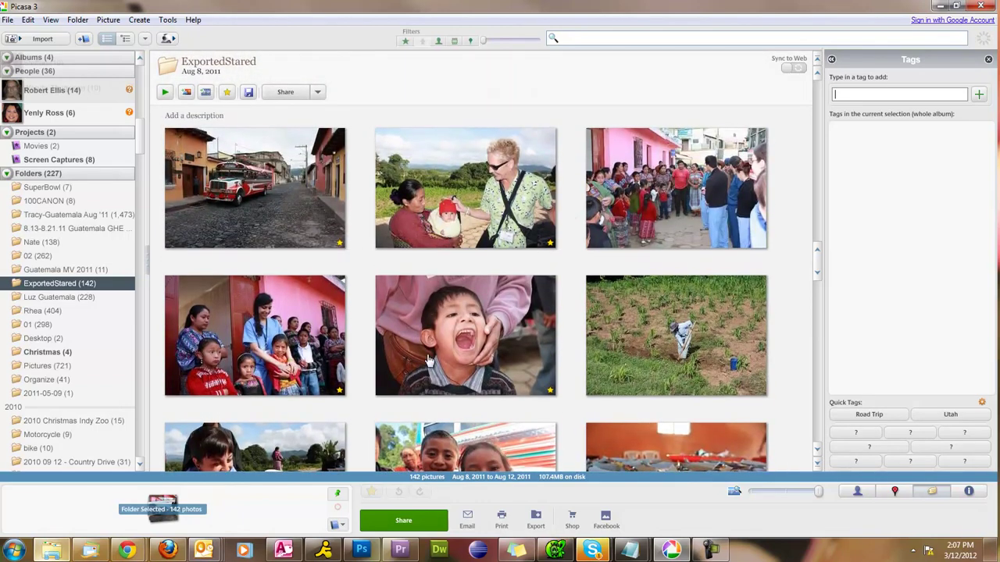
scroll(455, 377, down, 2)
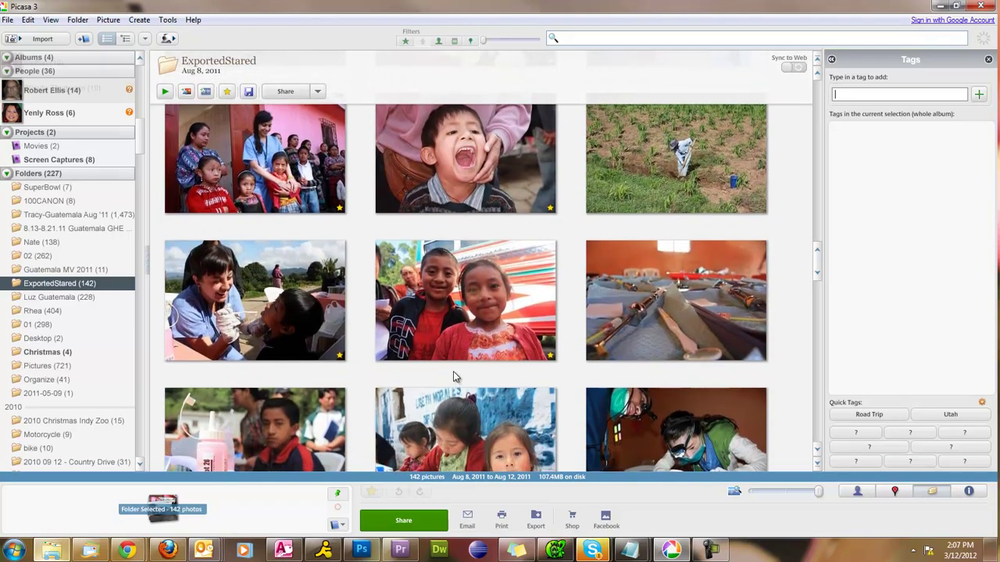
scroll(455, 377, up, 2)
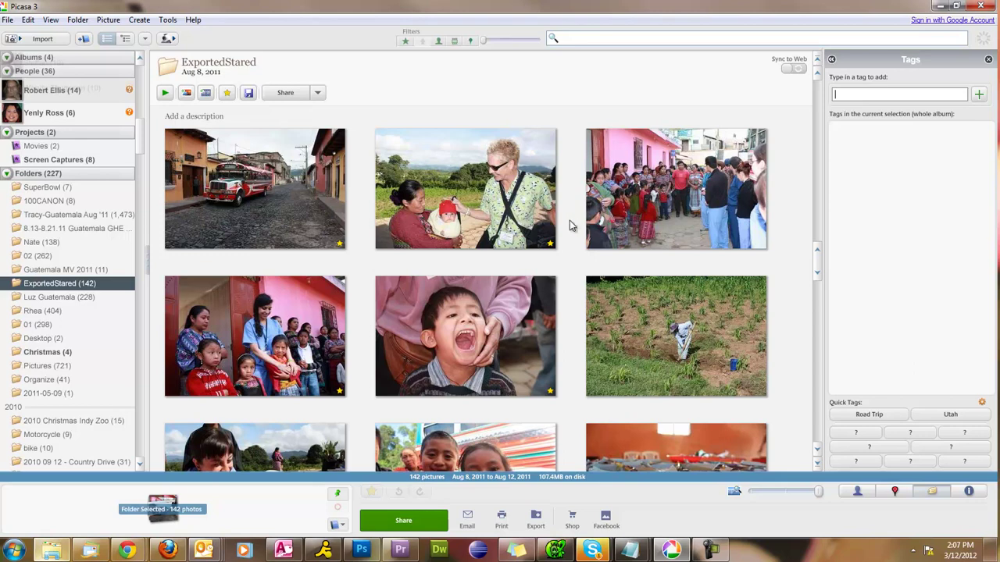
Select the bus street photo on its own after trying several other selections.
click(289, 212)
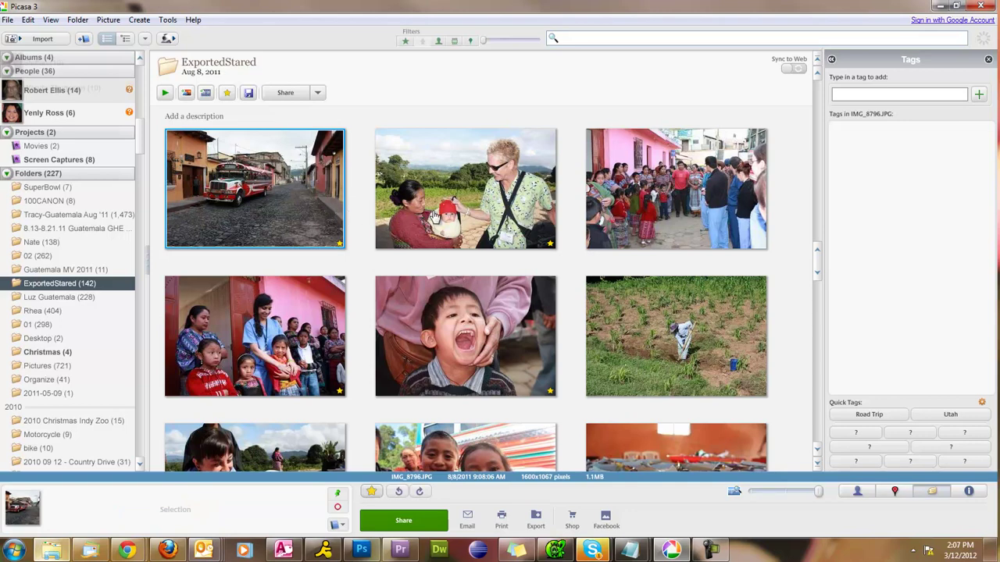
ctrl+click(658, 204)
ctrl+click(488, 205)
ctrl+click(476, 336)
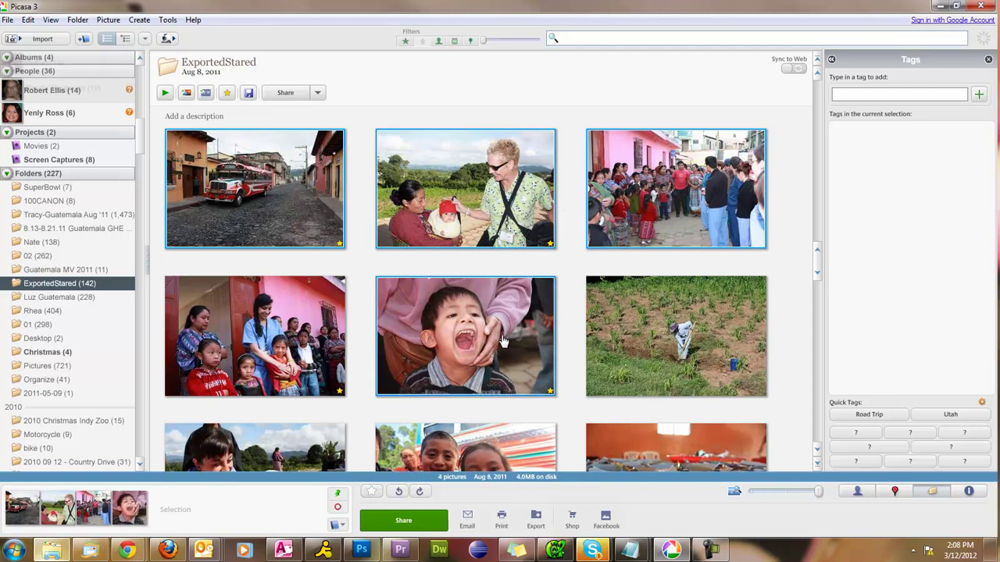
ctrl+click(264, 336)
ctrl+click(656, 348)
ctrl+click(664, 207)
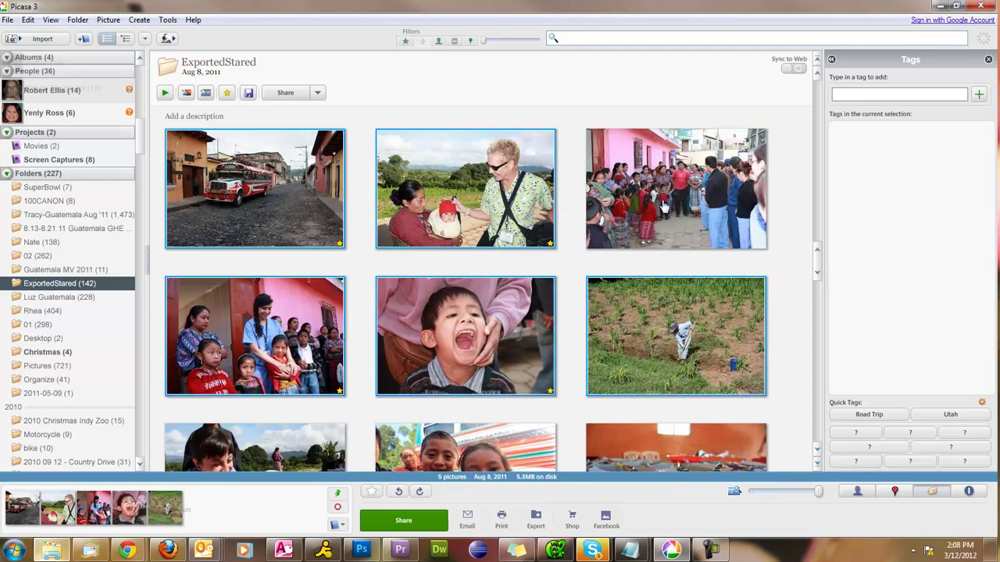
ctrl+click(440, 347)
ctrl+click(273, 337)
ctrl+click(434, 209)
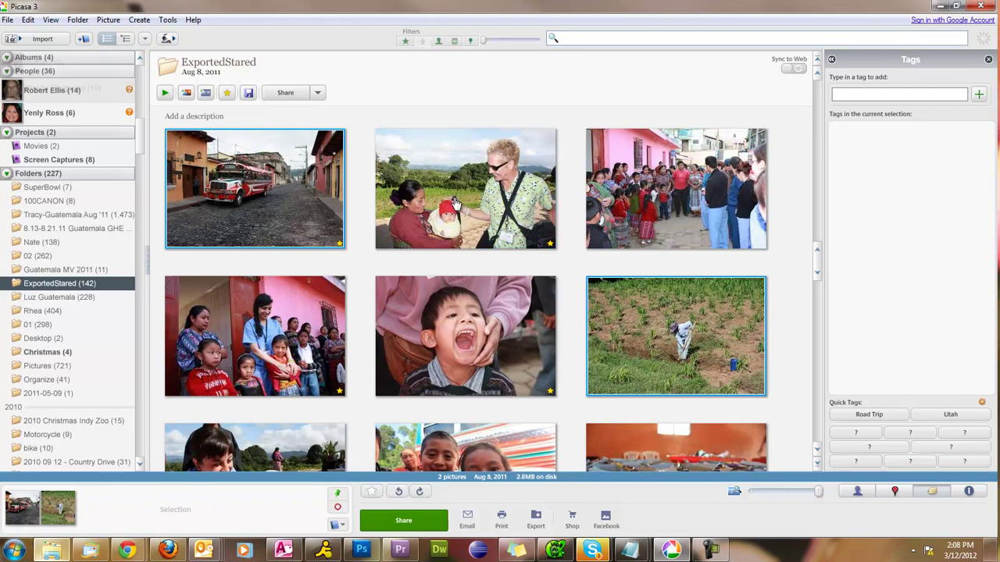
ctrl+click(631, 317)
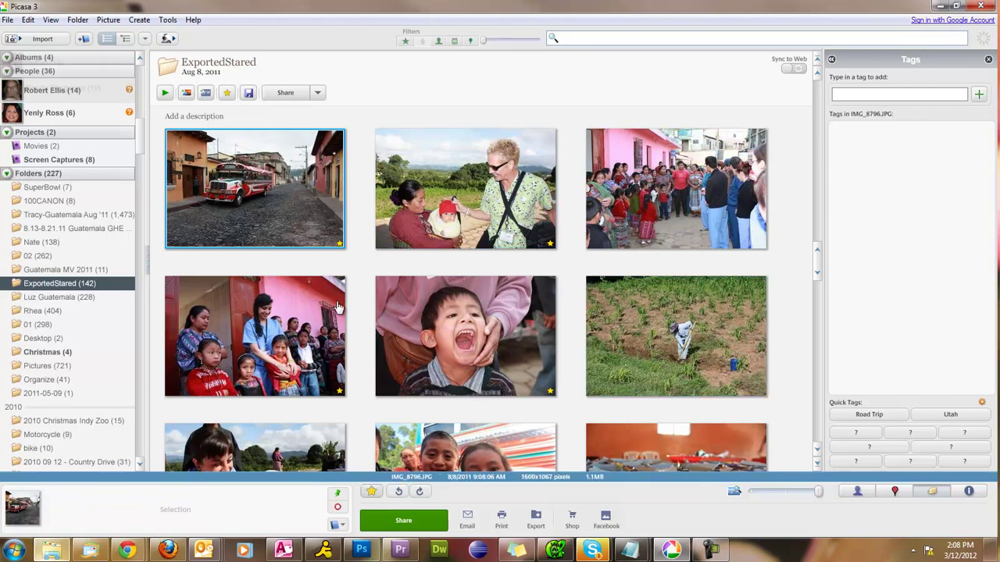
Unstar the bus, woman-with-baby, open-mouthed boy, pink-wall girls, nurse and bus-children photos.
ctrl+click(462, 191)
ctrl+click(460, 365)
ctrl+click(262, 346)
ctrl+click(279, 447)
ctrl+click(456, 418)
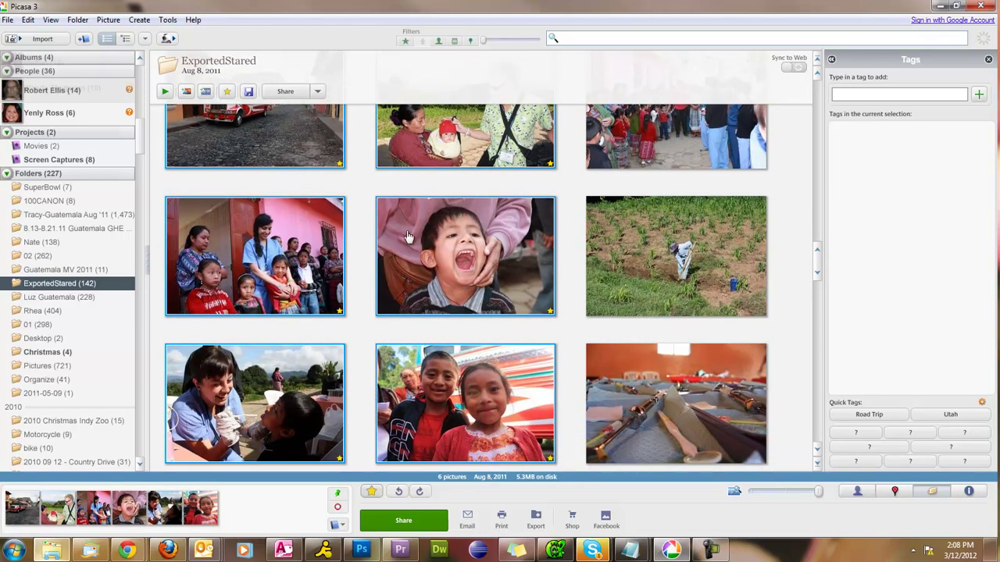
click(372, 498)
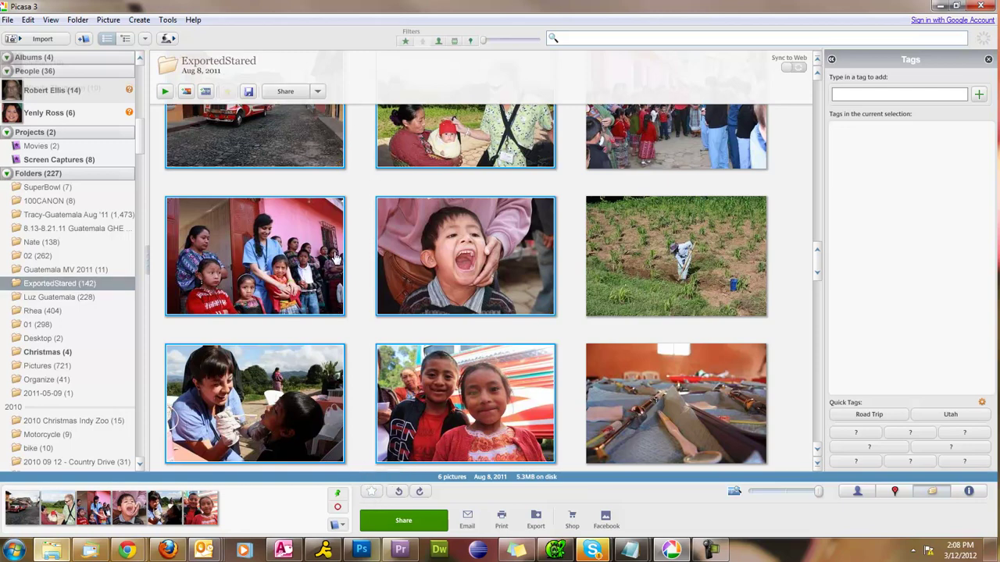
Star the instrument-table and nurse-with-child photos, then show only starred photos.
click(670, 401)
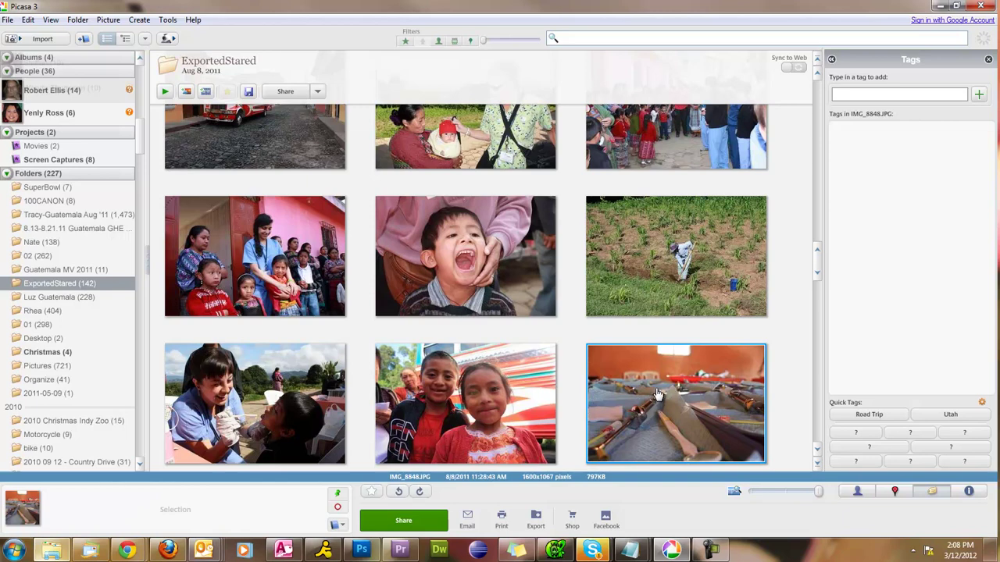
ctrl+click(288, 381)
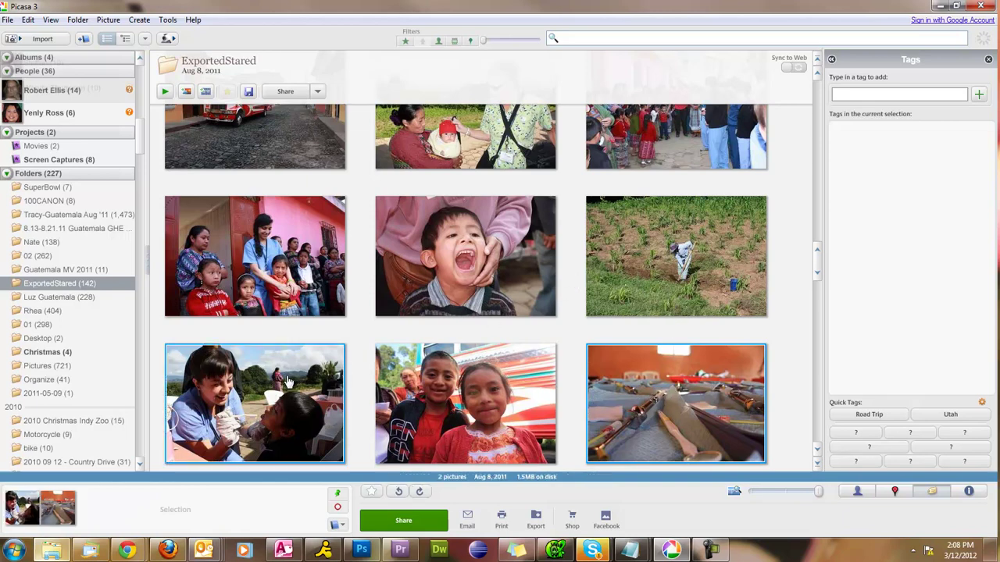
click(372, 497)
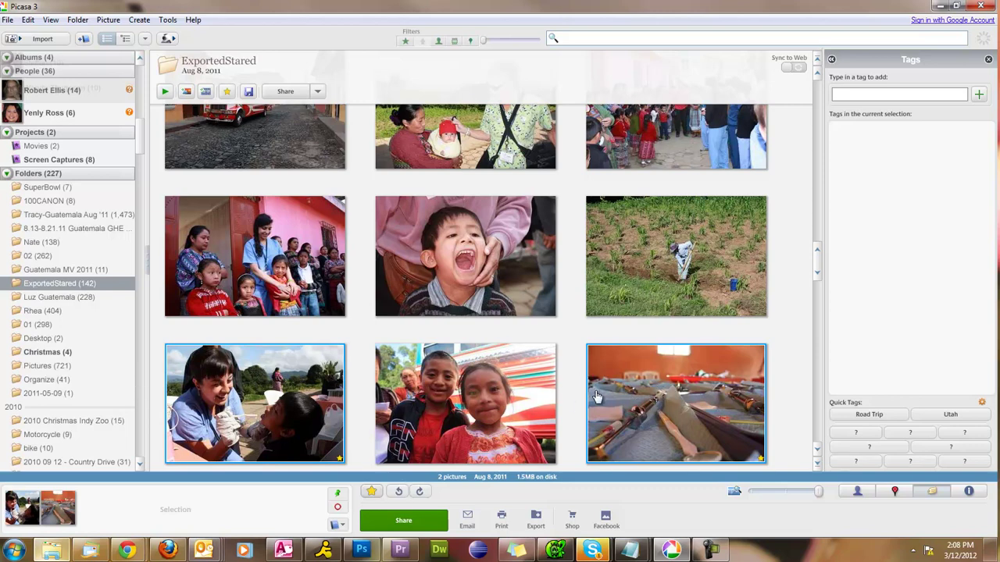
click(405, 41)
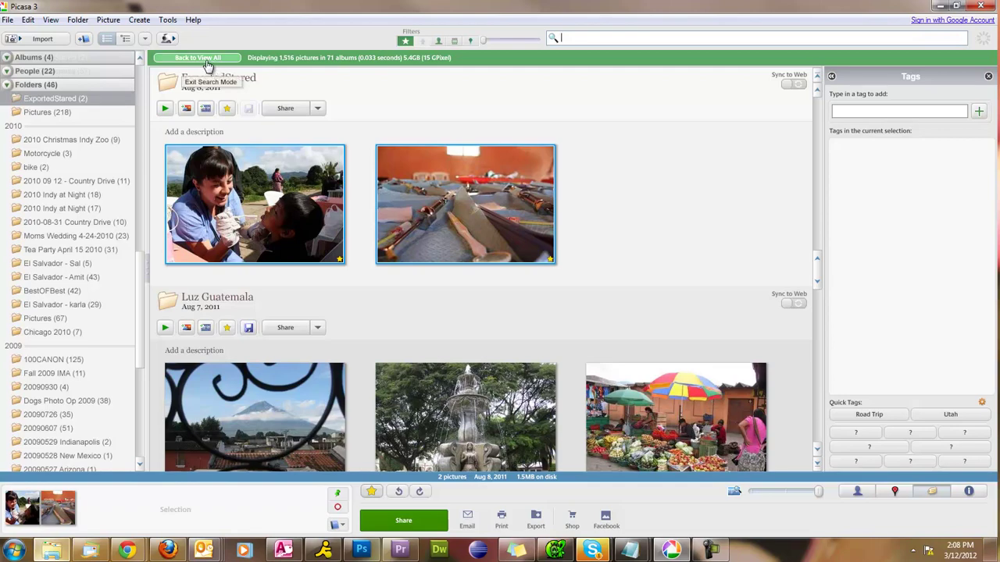
Turn off the starred-only filter and browse the full ExportedStared grid.
click(207, 60)
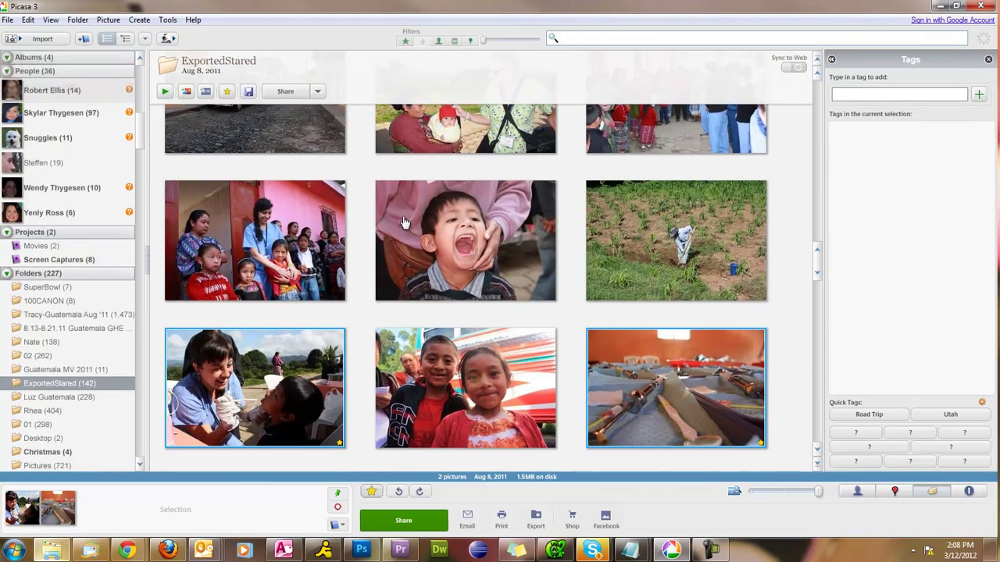
scroll(404, 223, down, 2)
scroll(404, 223, down, 2)
scroll(404, 223, down, 2)
scroll(405, 224, down, 2)
scroll(404, 223, down, 1)
scroll(404, 223, down, 2)
scroll(405, 223, up, 3)
scroll(405, 223, up, 3)
scroll(405, 223, up, 3)
scroll(398, 252, up, 3)
scroll(293, 330, up, 2)
scroll(293, 330, down, 3)
Open the bus photo and star it, the woman-with-baby photo and two later photos.
double_click(290, 328)
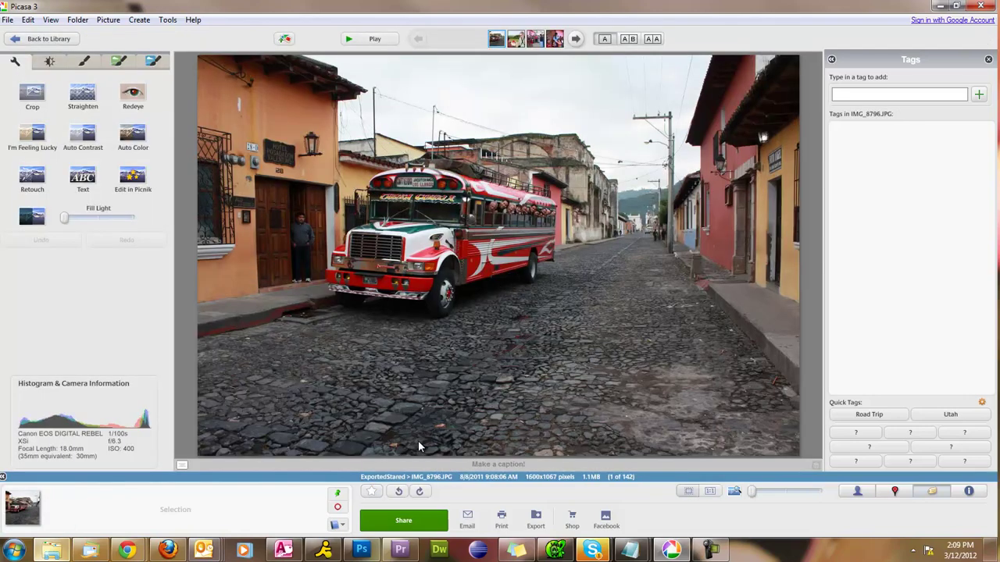
click(372, 492)
key(Right)
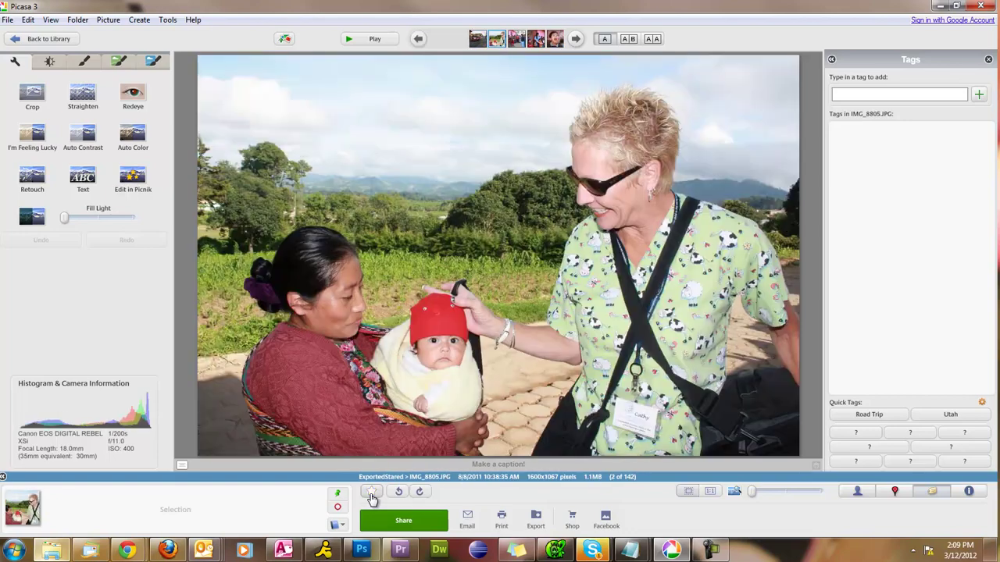
click(372, 492)
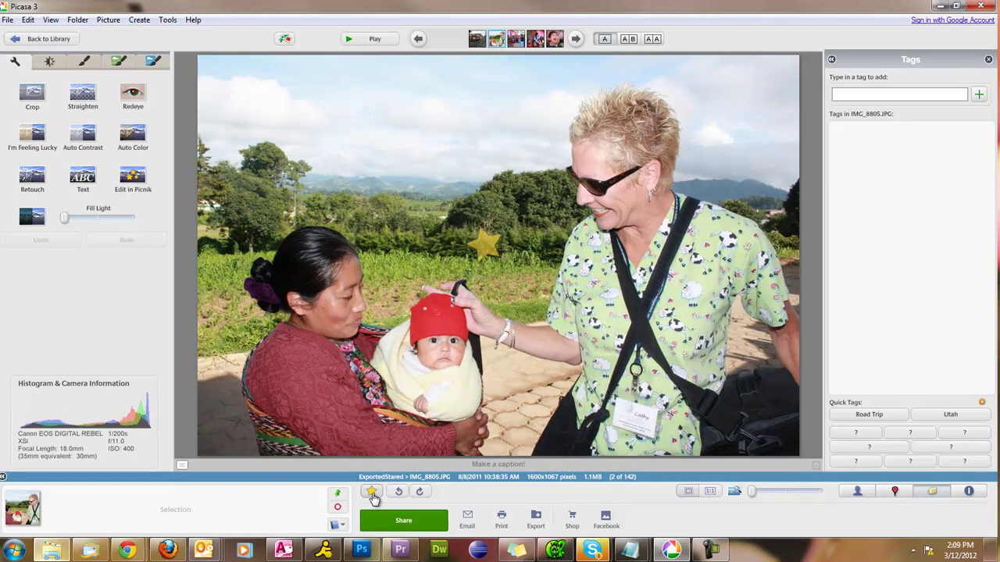
key(Right)
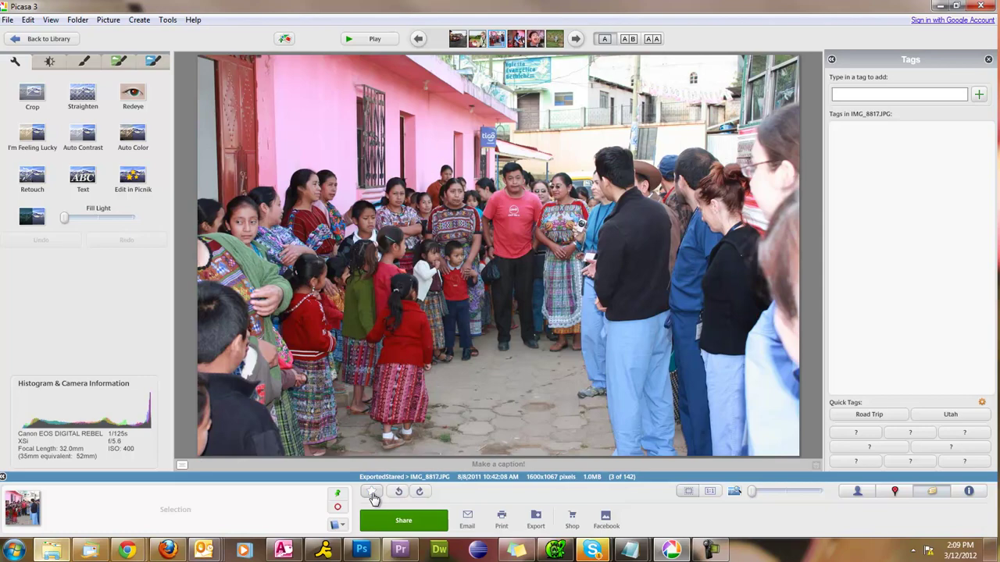
key(Right)
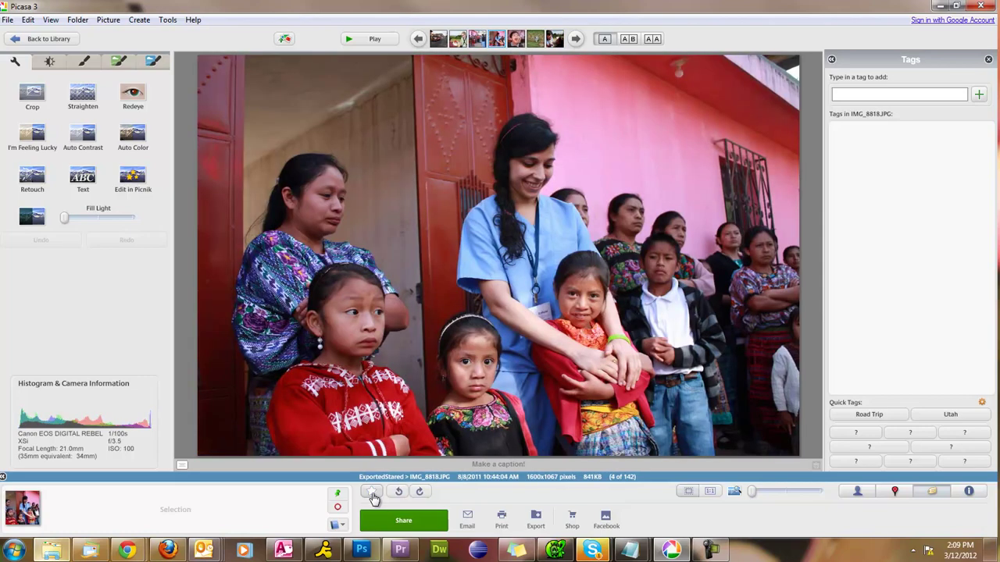
key(Right)
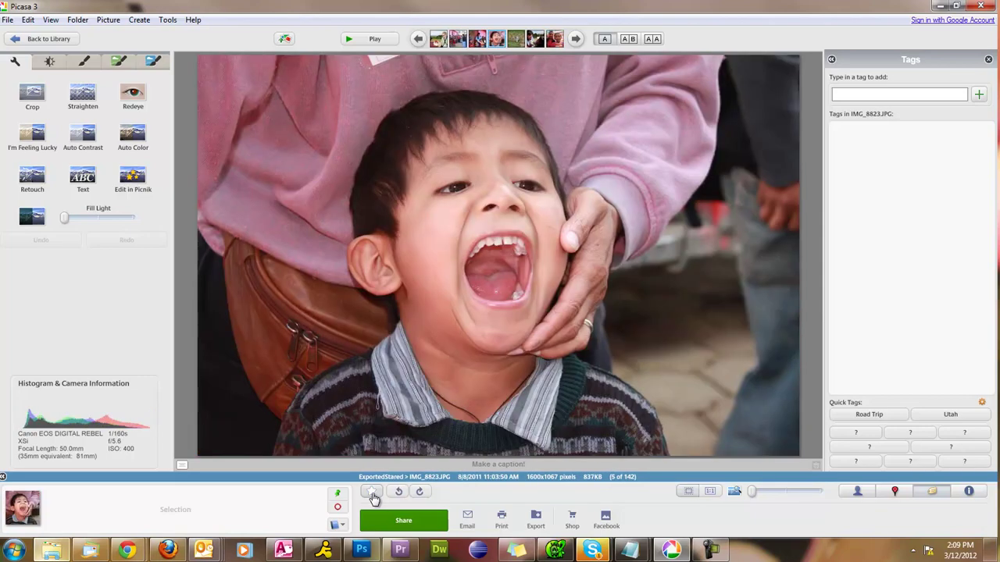
click(372, 492)
key(Right)
key(Right)
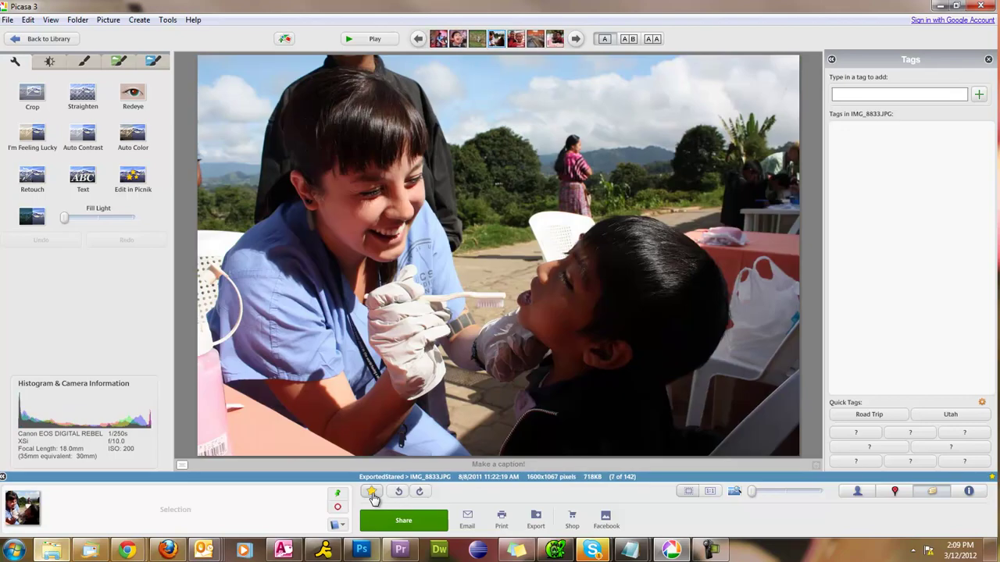
click(371, 492)
click(373, 494)
Return to the ExportedStared thumbnail grid.
scroll(401, 227, down, 2)
scroll(401, 227, up, 2)
scroll(414, 211, down, 1)
scroll(426, 188, up, 1)
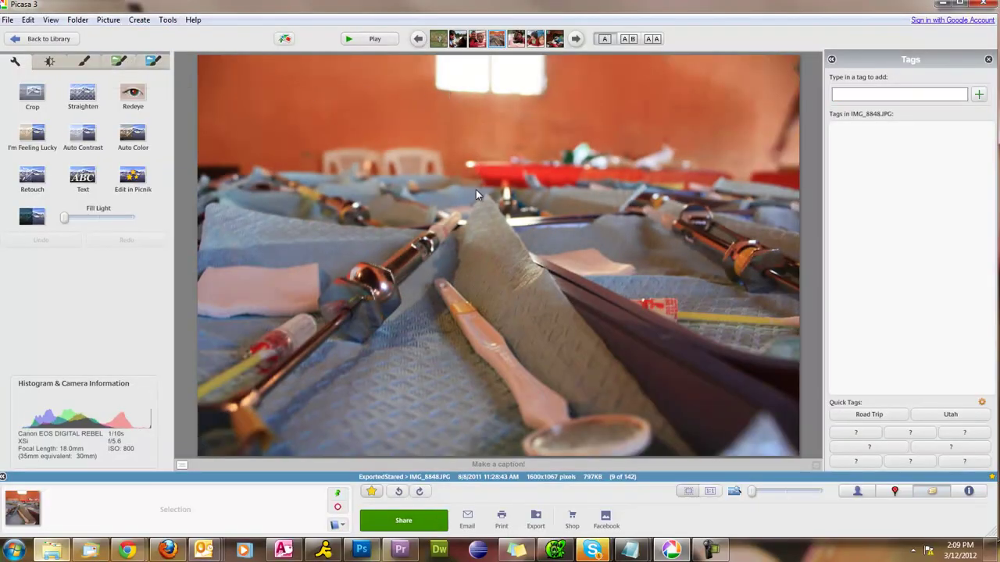
click(43, 38)
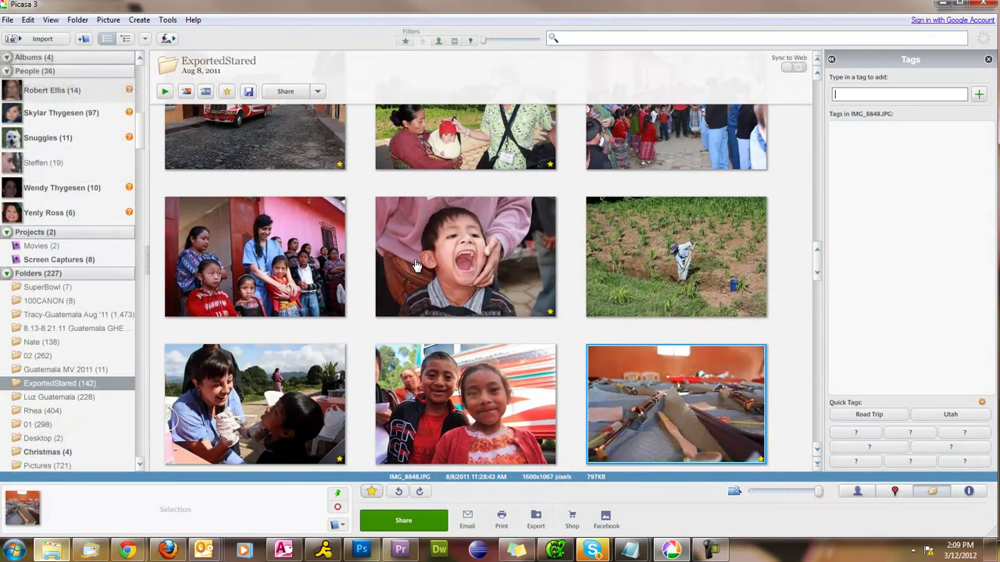
scroll(417, 265, down, 1)
scroll(416, 266, up, 1)
scroll(416, 266, up, 2)
scroll(416, 266, up, 2)
scroll(417, 266, down, 3)
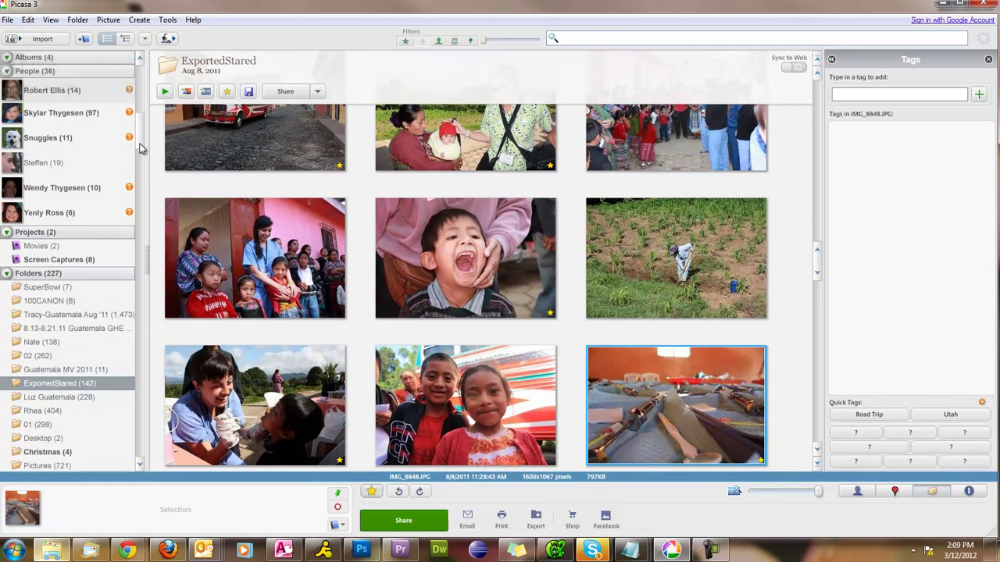
scroll(141, 148, down, 5)
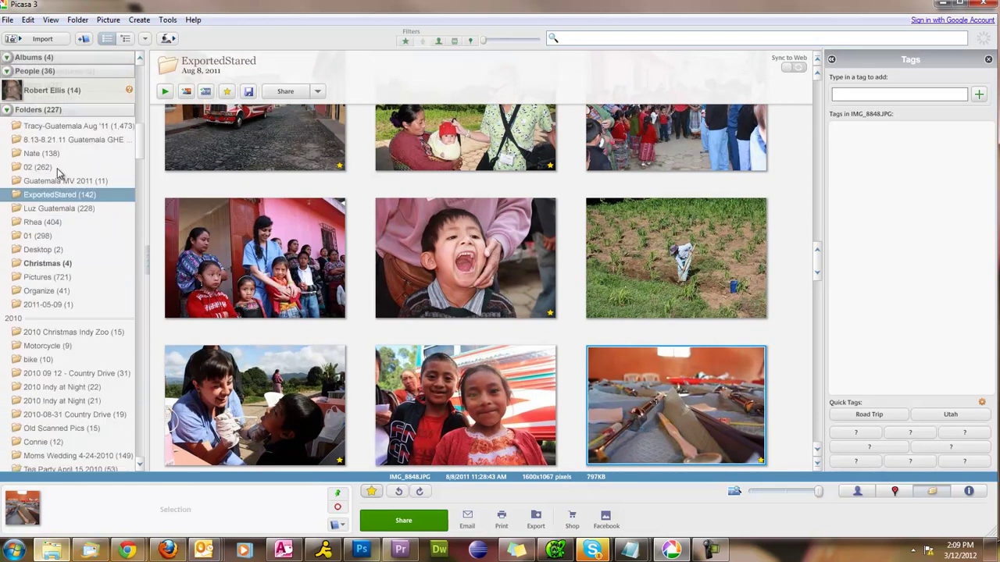
scroll(41, 205, up, 3)
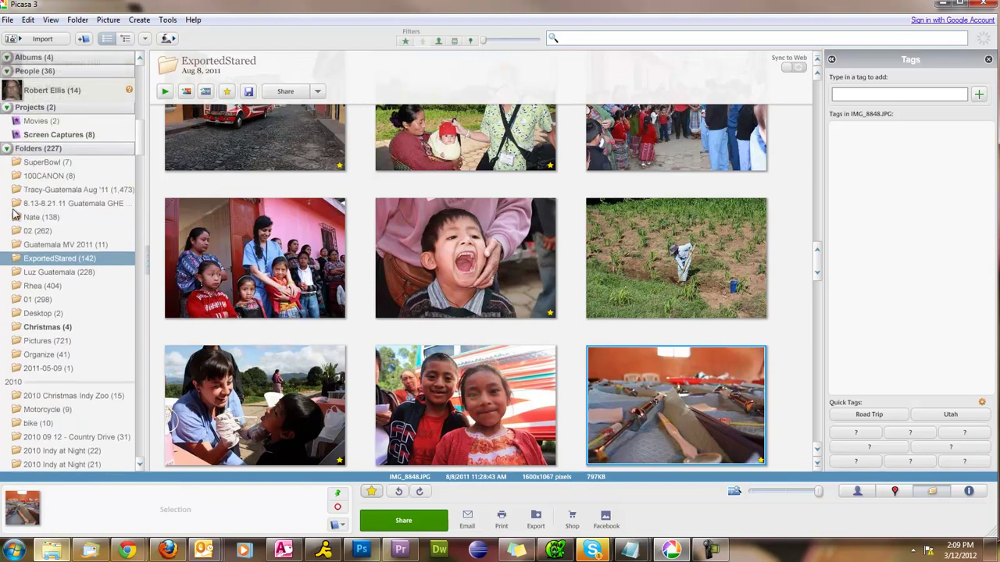
scroll(32, 387, down, 2)
scroll(36, 394, down, 3)
scroll(35, 394, down, 2)
scroll(36, 394, down, 4)
scroll(38, 392, up, 4)
scroll(40, 391, up, 3)
scroll(40, 390, up, 1)
scroll(39, 389, up, 2)
scroll(39, 388, up, 1)
scroll(39, 388, up, 1)
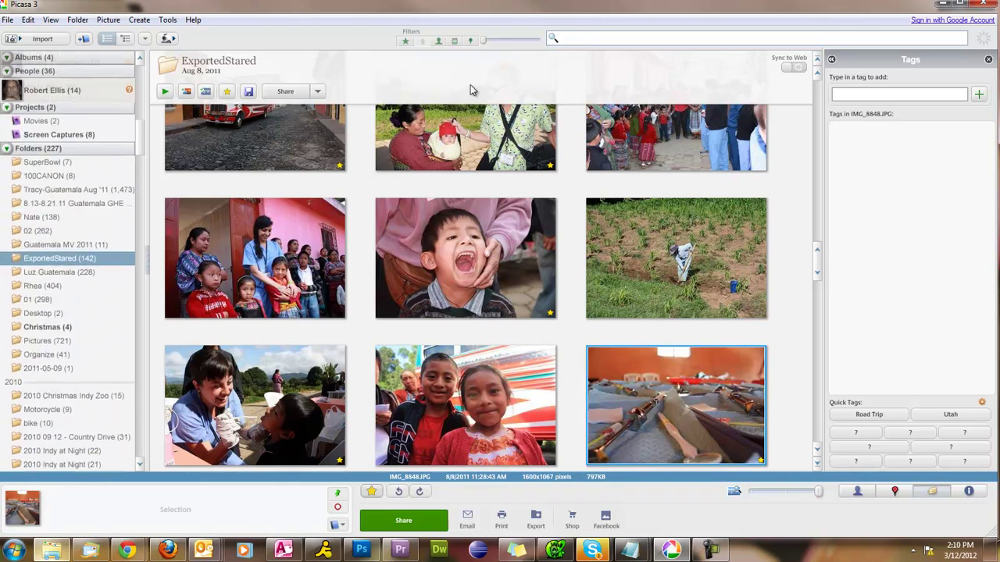
Search 'Guatem' and choose Guatemala MV 2011 to show its 11 photos, then select the search text.
click(600, 39)
text(Guatem)
key(Down)
key(Down)
key(Down)
key(Down)
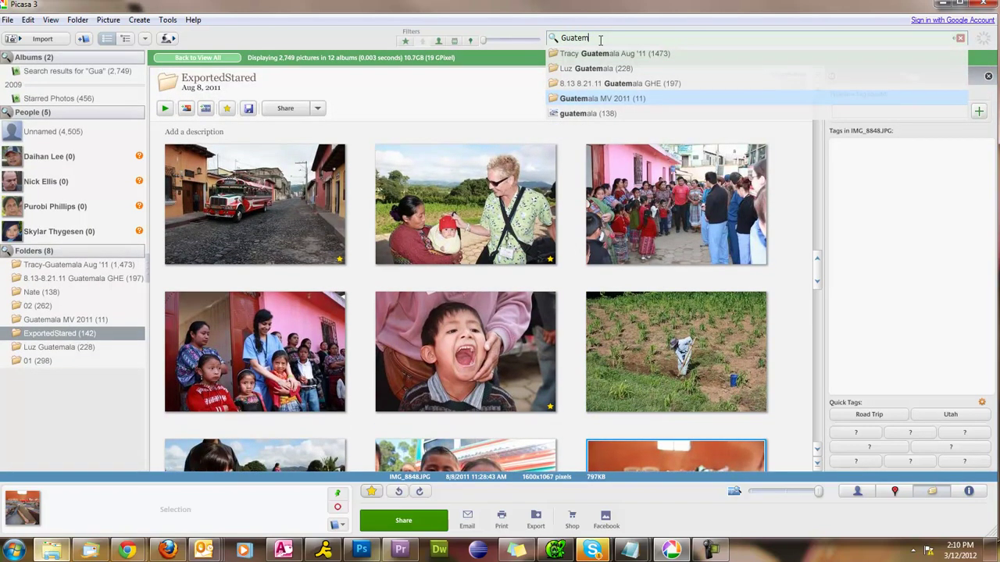
key(Return)
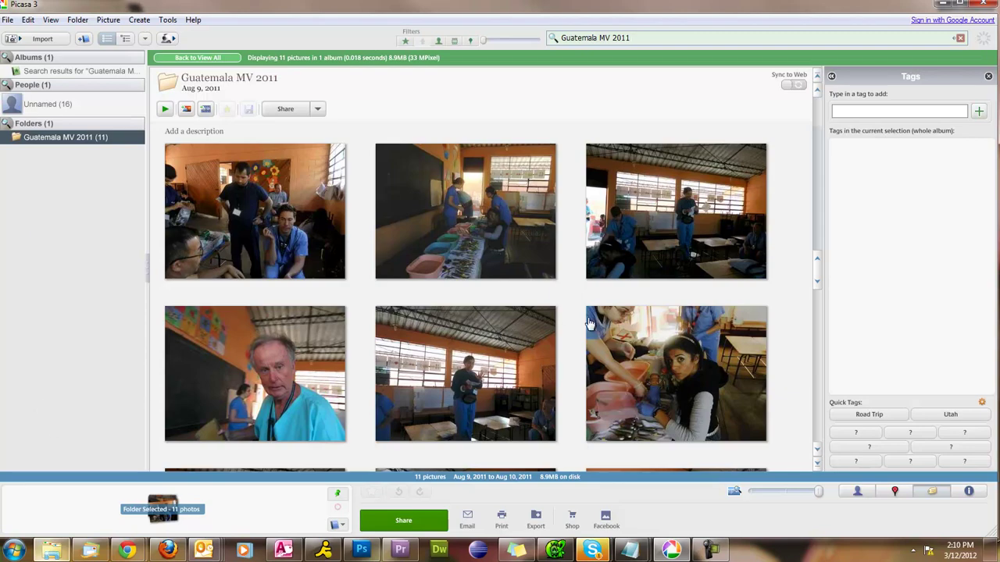
scroll(590, 324, down, 3)
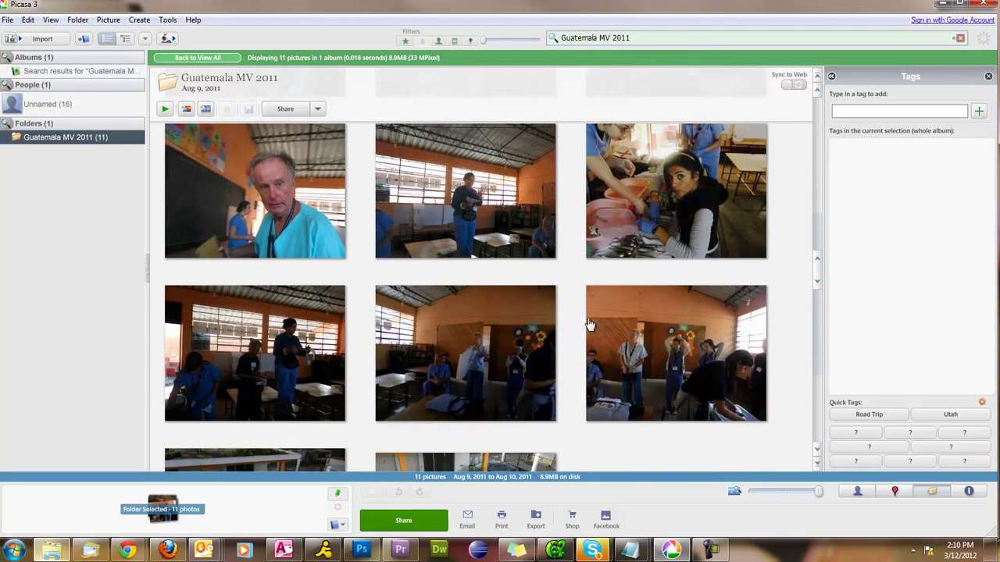
scroll(590, 324, up, 3)
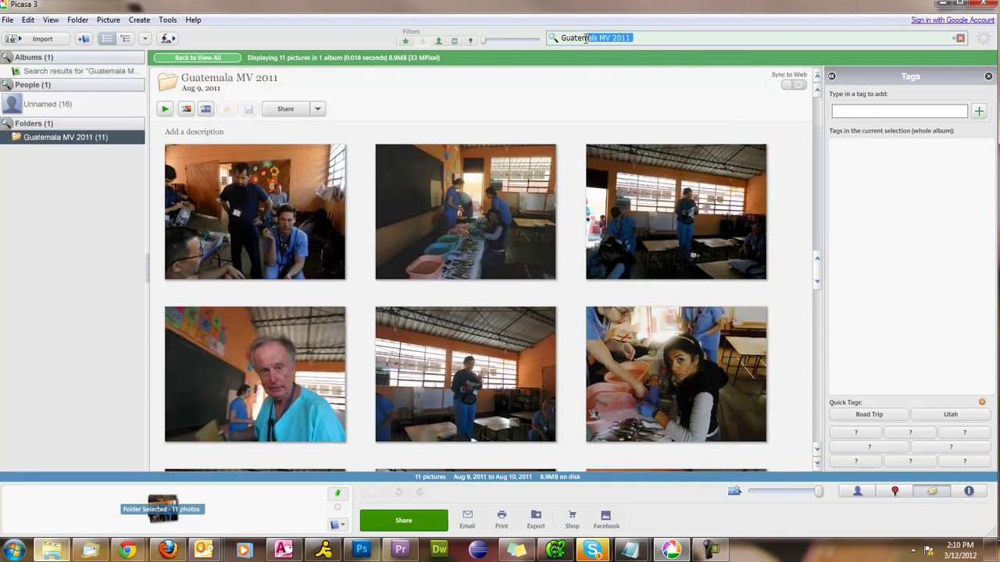
drag(580, 39, 559, 39)
Clear the search to show the full library and select the woman-and-baby photo.
click(959, 41)
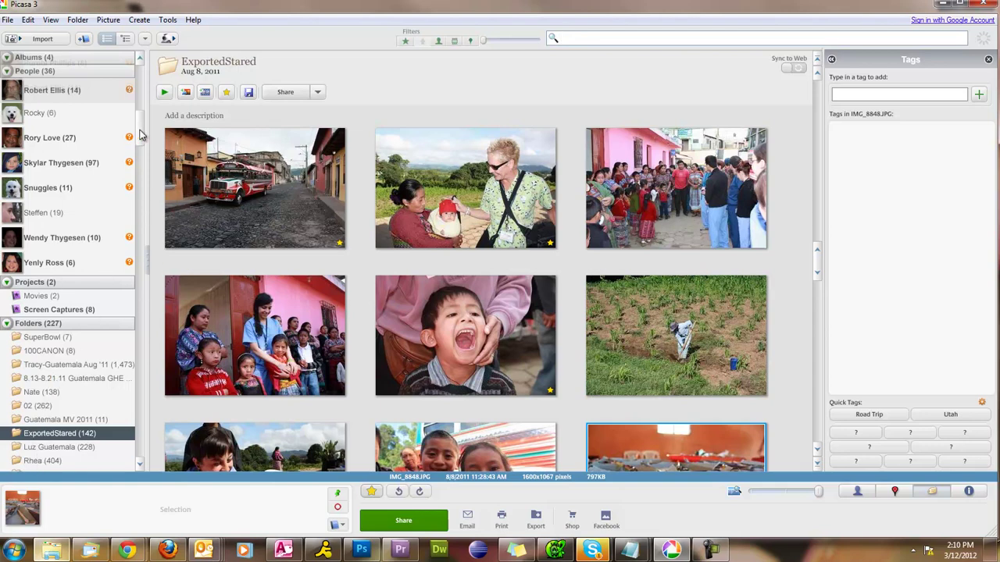
scroll(138, 135, up, 3)
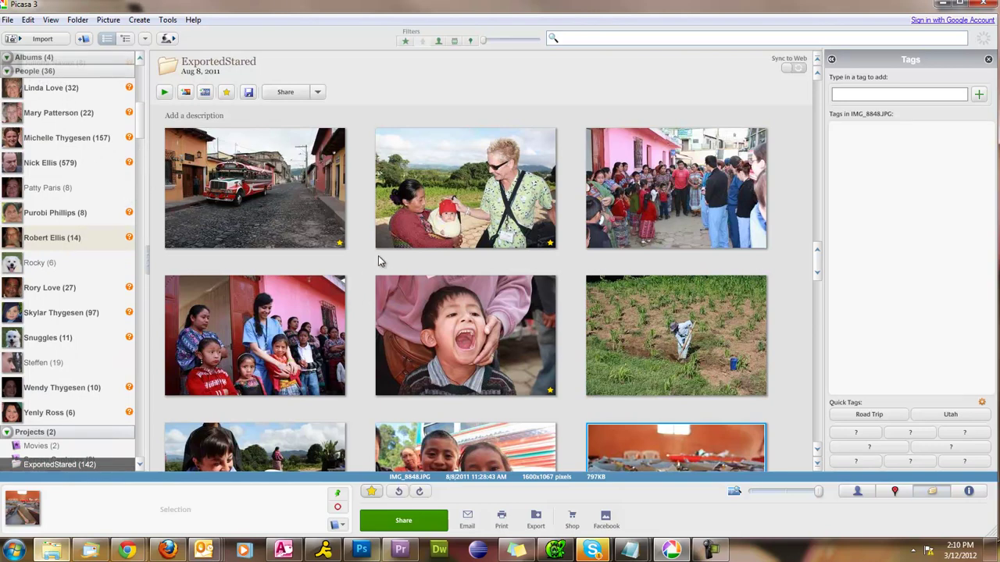
click(458, 227)
Scroll down the grid and open the pink-wall photo IMG_8994.JPG.
scroll(391, 282, down, 1)
scroll(337, 325, down, 1)
scroll(313, 344, down, 1)
scroll(309, 346, down, 4)
scroll(308, 346, down, 1)
scroll(308, 346, down, 2)
scroll(309, 346, down, 1)
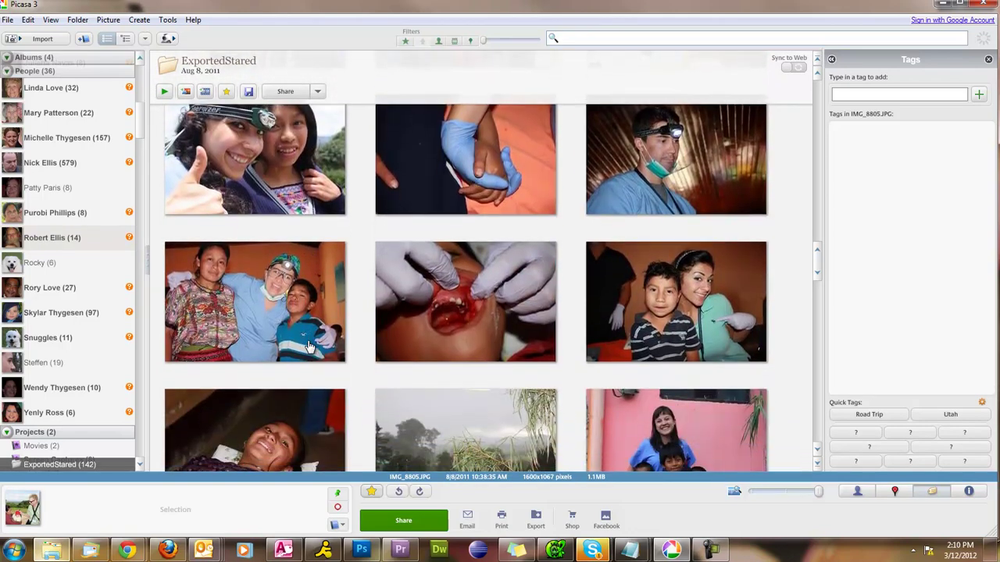
scroll(300, 324, down, 1)
scroll(299, 323, down, 1)
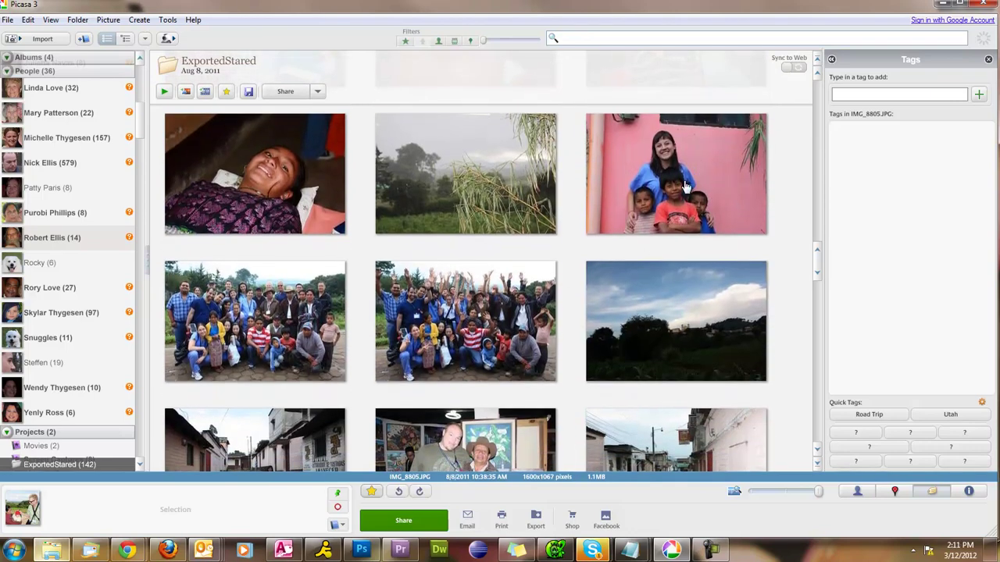
double_click(683, 183)
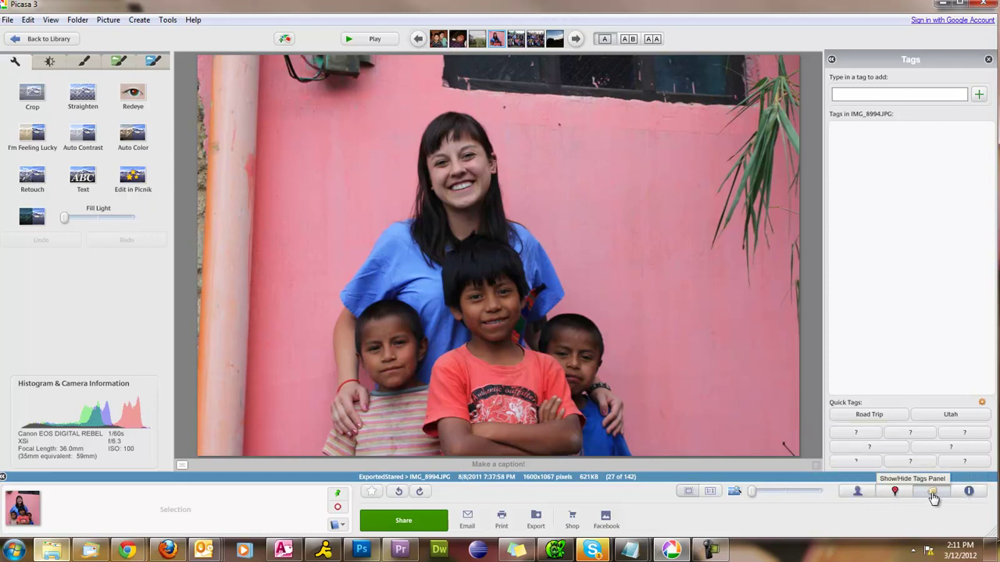
Show the four detected faces in IMG_8994.JPG and enter the woman's name on her face.
click(857, 492)
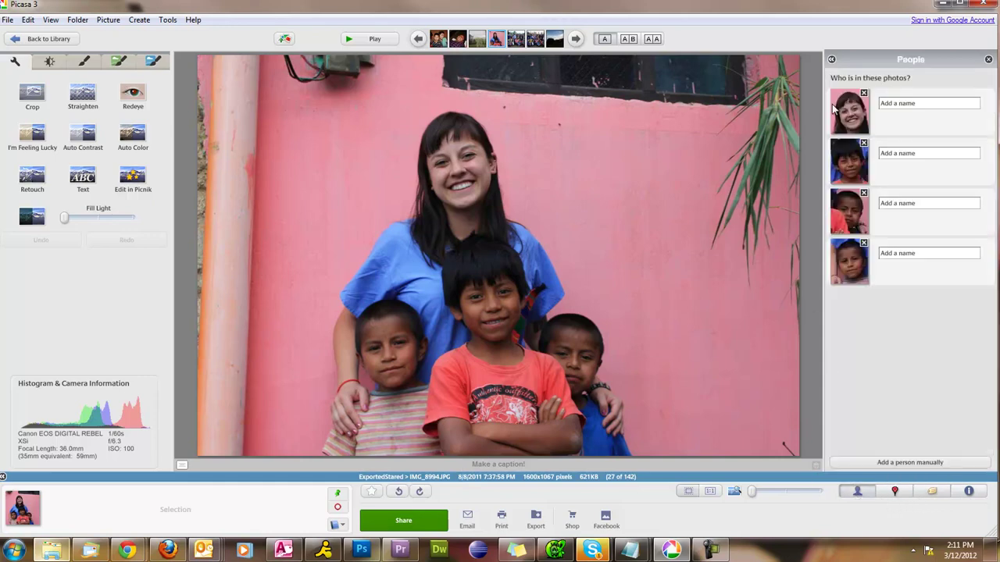
click(920, 103)
text(Rhea)
key(Return)
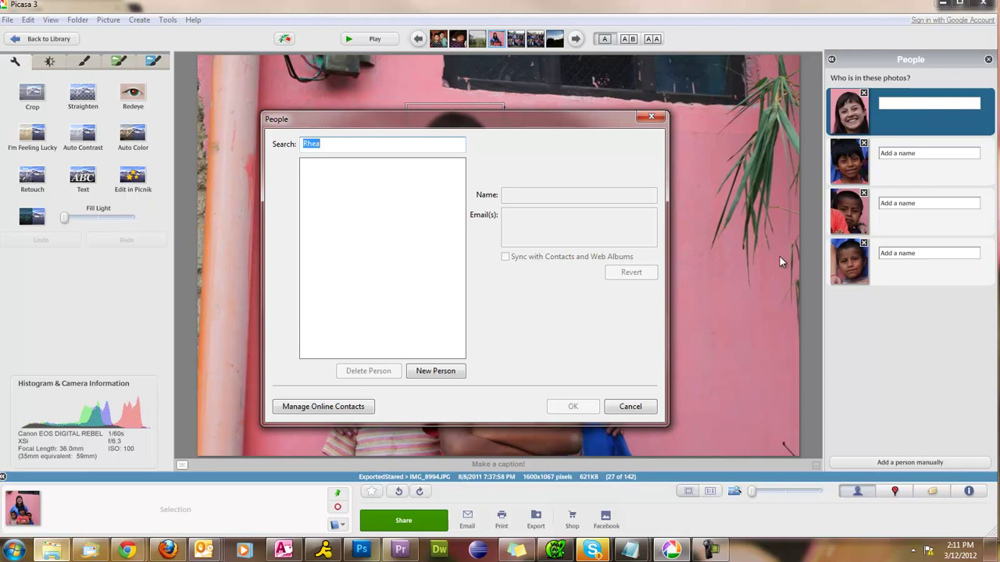
Confirm the woman's name as a new person and return to the library.
click(434, 373)
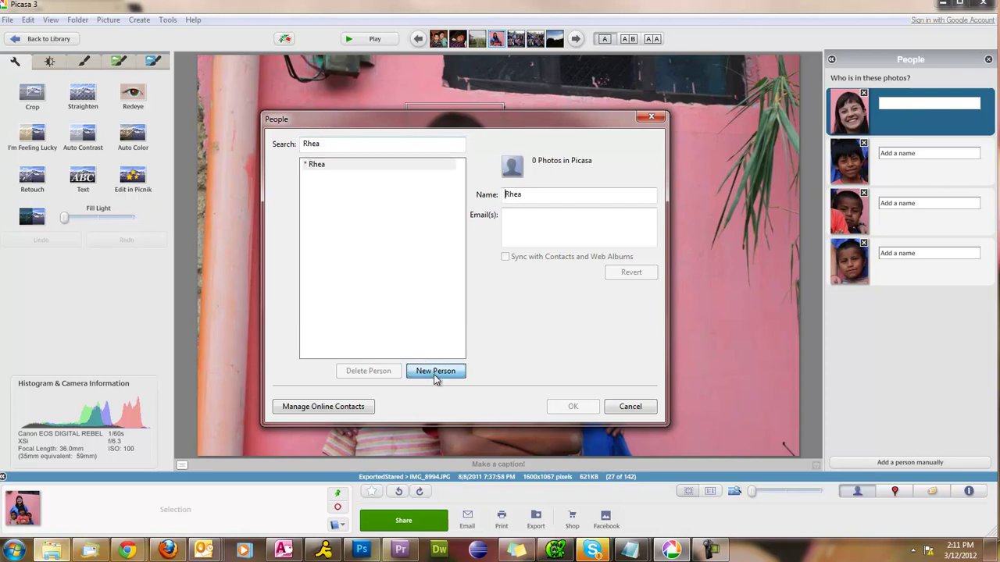
click(573, 406)
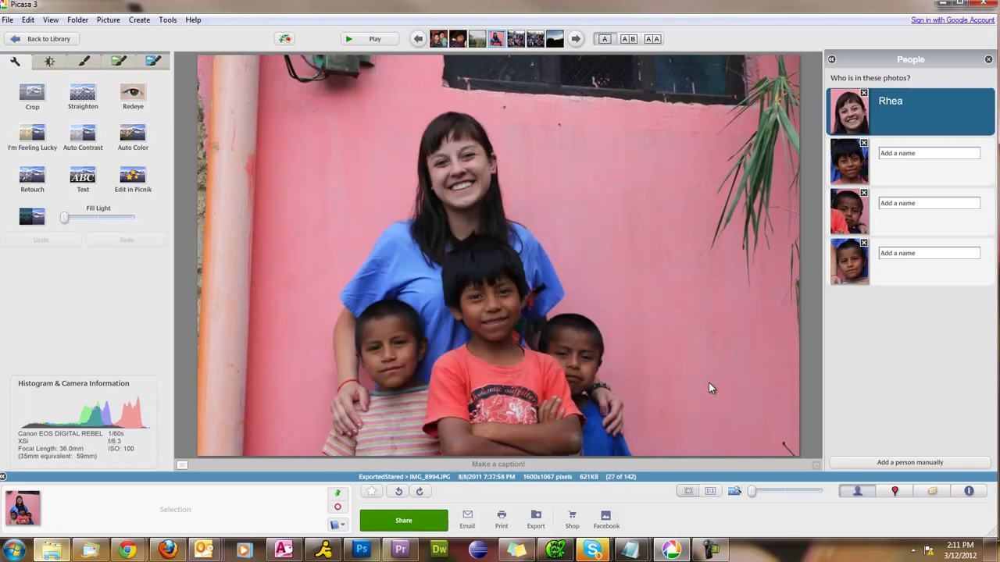
mouse_move(454, 161)
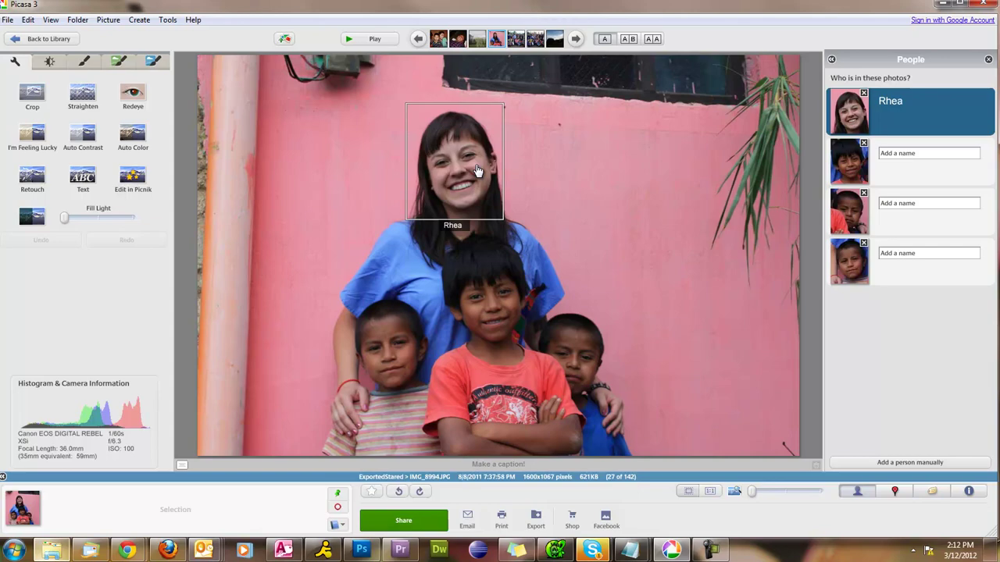
click(44, 38)
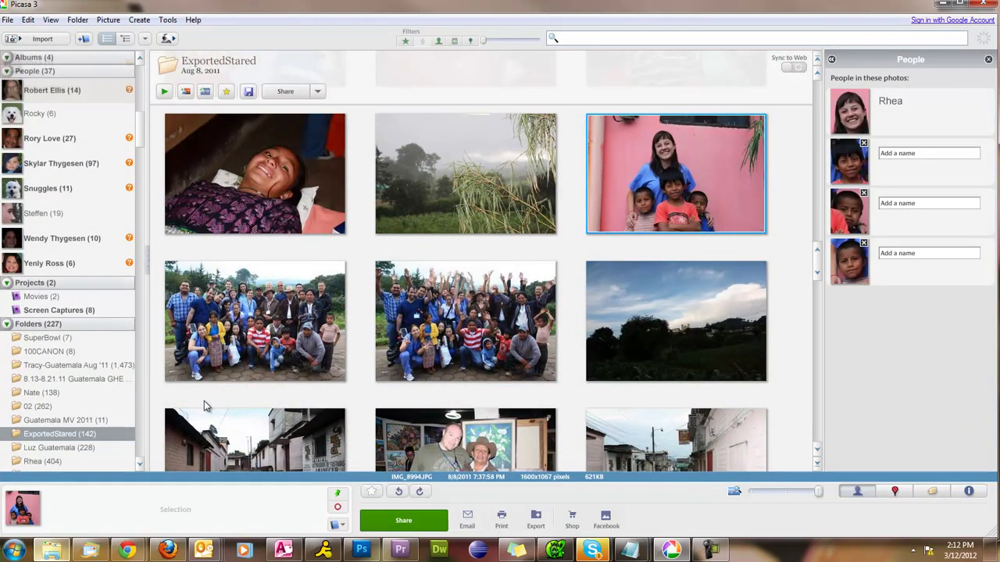
Open the newly named woman's People album and browse its 21 suggested face matches.
scroll(109, 310, up, 3)
scroll(107, 311, up, 3)
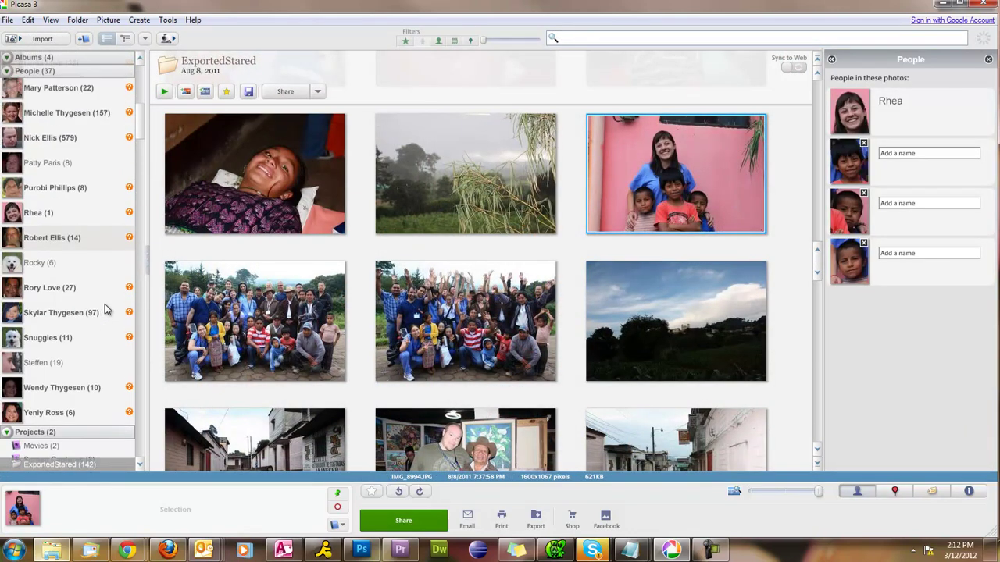
scroll(107, 310, up, 3)
scroll(107, 310, up, 2)
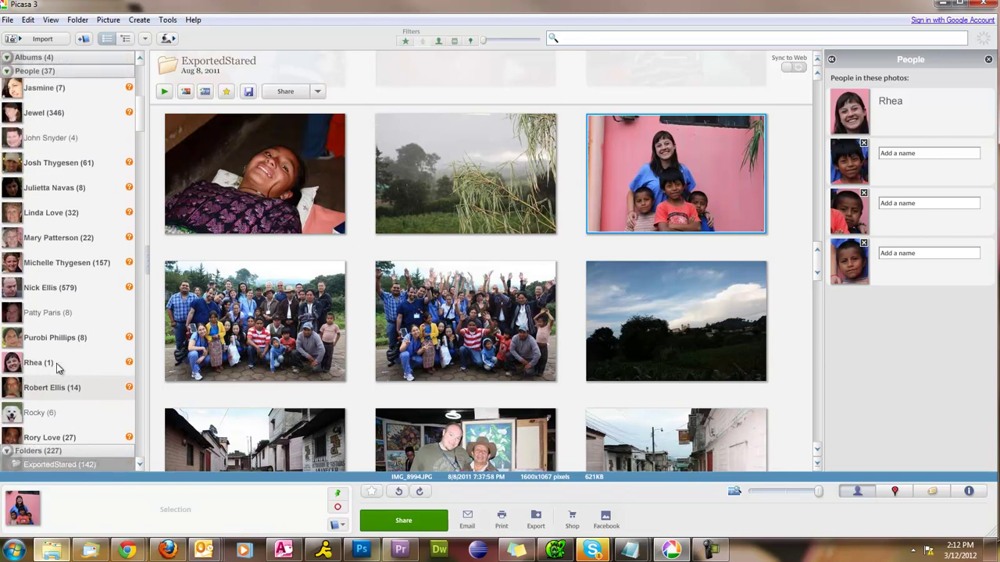
click(53, 369)
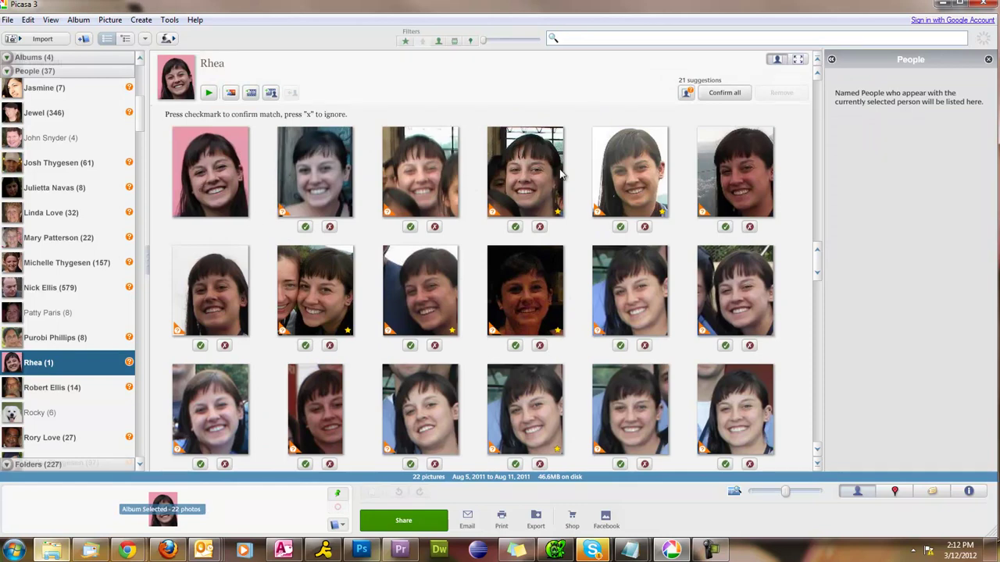
scroll(610, 285, down, 2)
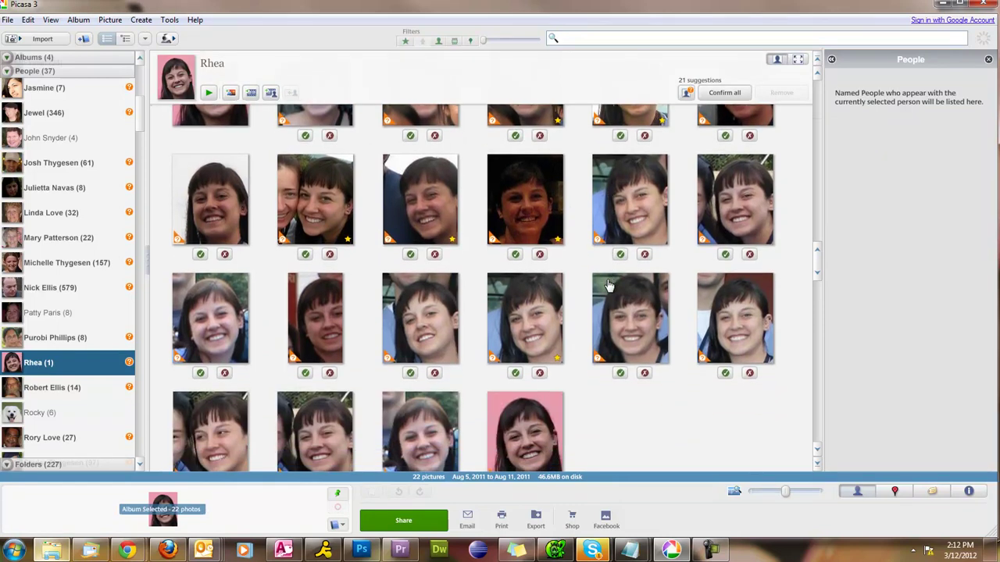
scroll(609, 285, down, 2)
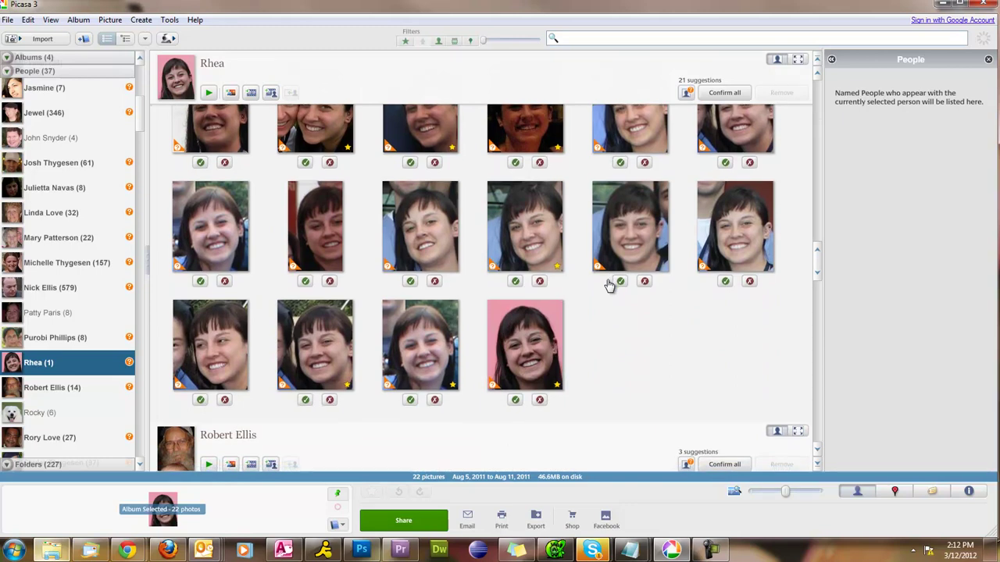
scroll(609, 285, up, 4)
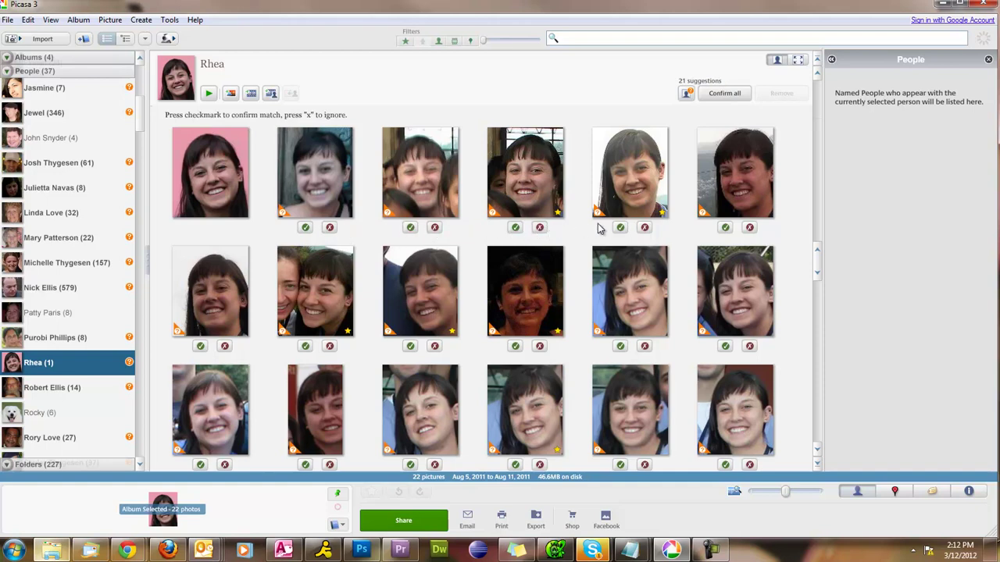
Accept all of the woman's suggested face matches and reject one wrongly suggested face.
click(730, 95)
scroll(595, 225, down, 1)
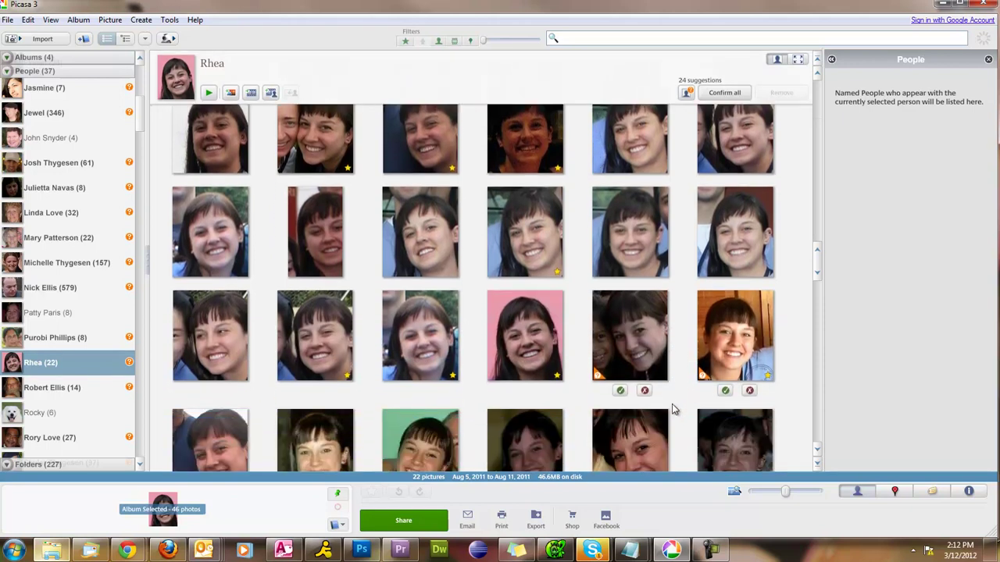
scroll(602, 381, down, 1)
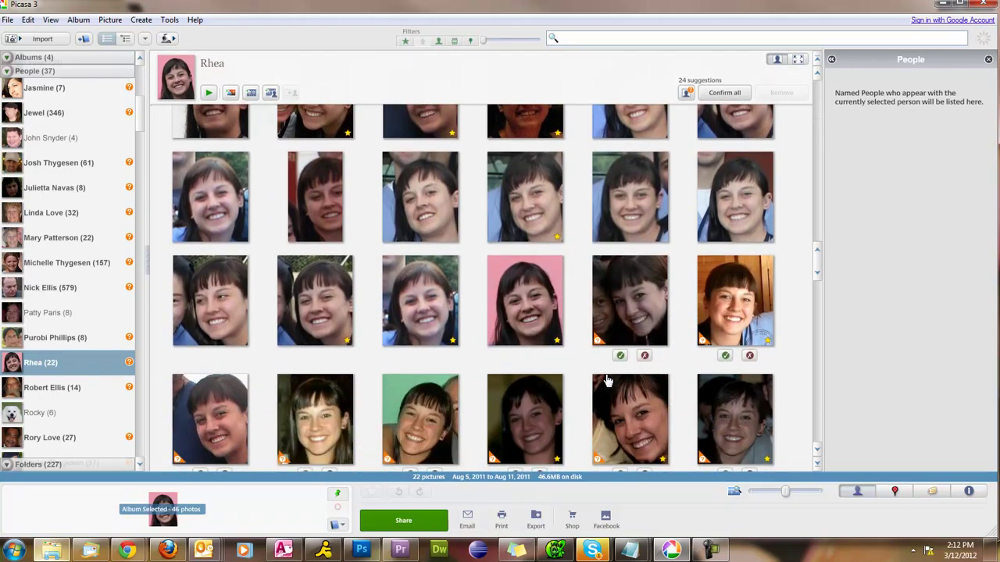
scroll(602, 381, down, 1)
scroll(606, 379, down, 1)
scroll(606, 379, down, 1)
scroll(606, 379, down, 1)
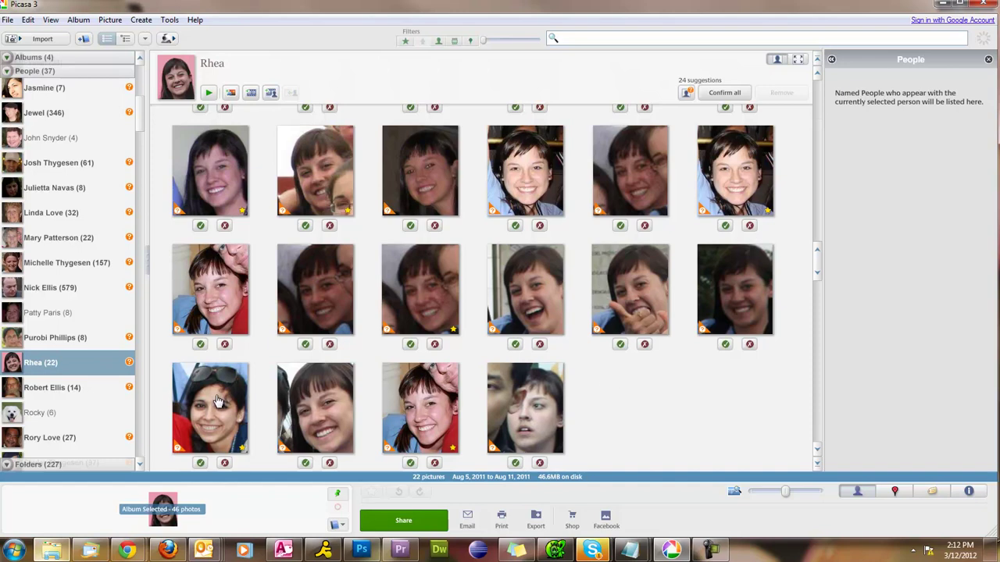
click(224, 462)
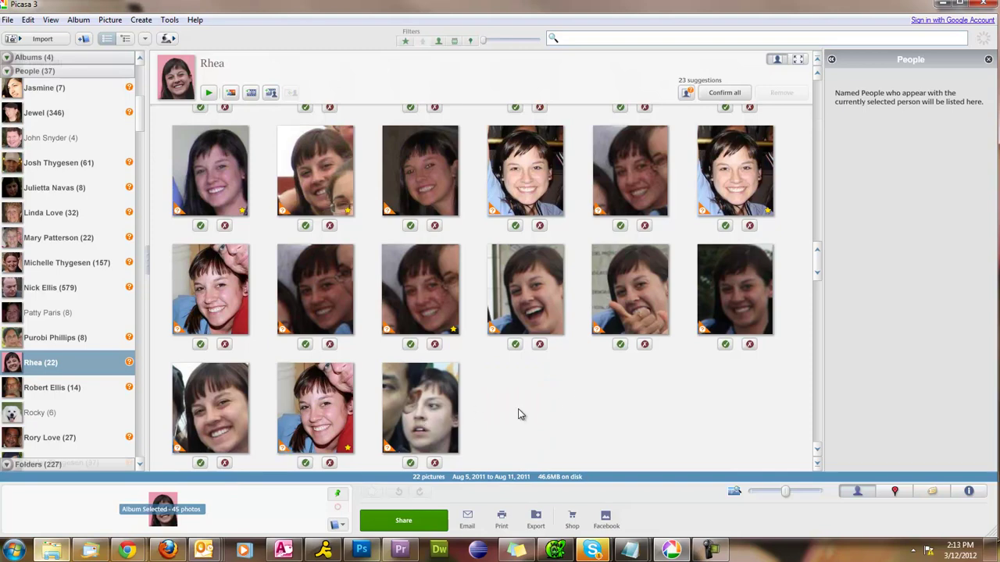
Confirm her remaining suggested matches so her face count reaches 45.
scroll(553, 411, up, 3)
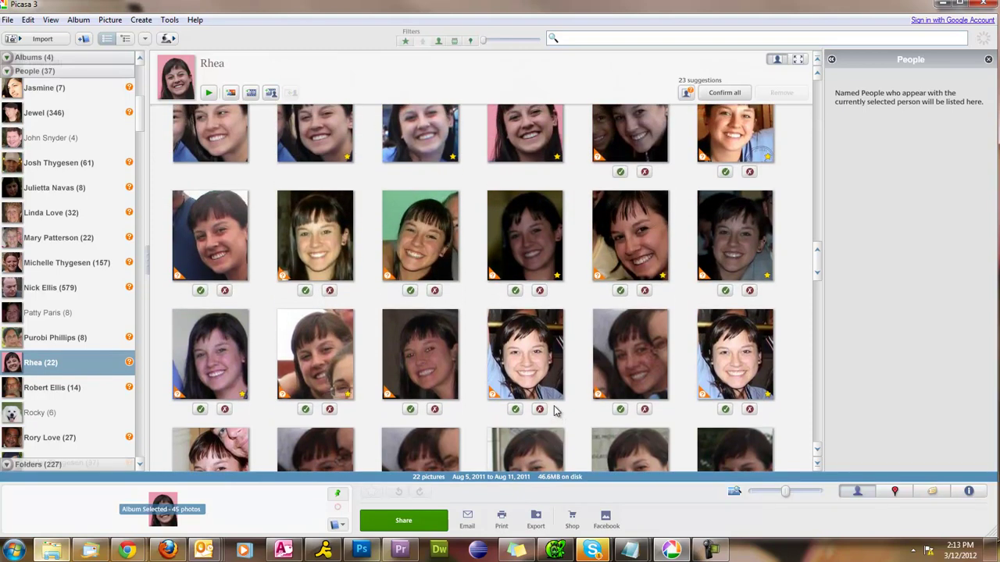
scroll(554, 411, up, 2)
scroll(554, 410, up, 3)
scroll(554, 411, up, 2)
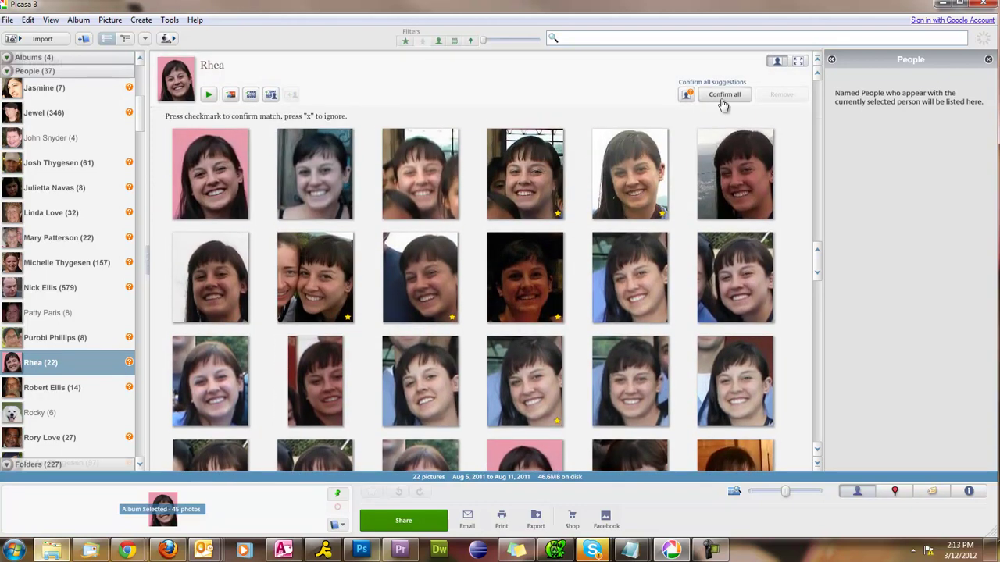
click(723, 95)
scroll(450, 192, up, 2)
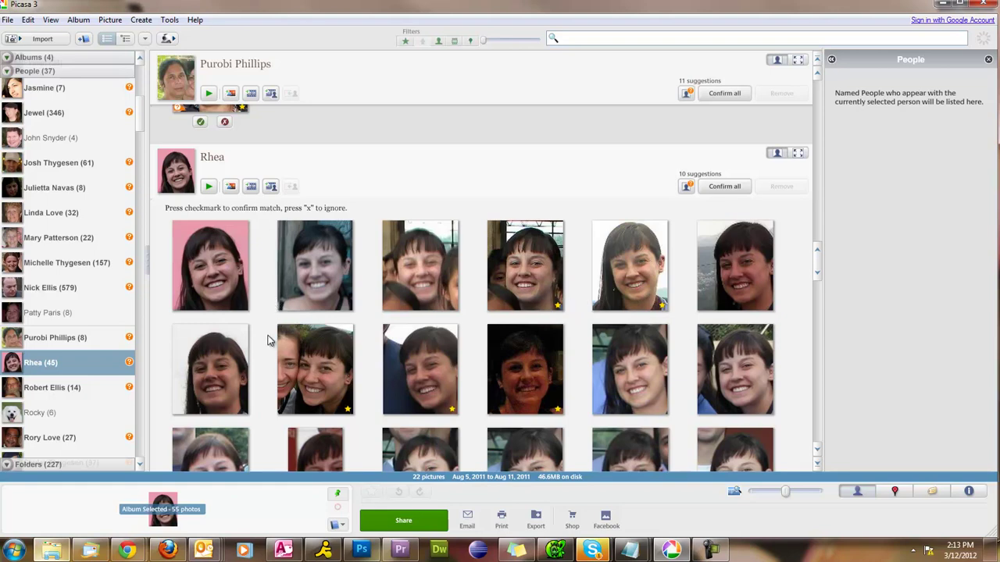
Open the two-person mountain photo DSCN2790.JPG and add the Guatemala and August tags.
double_click(309, 366)
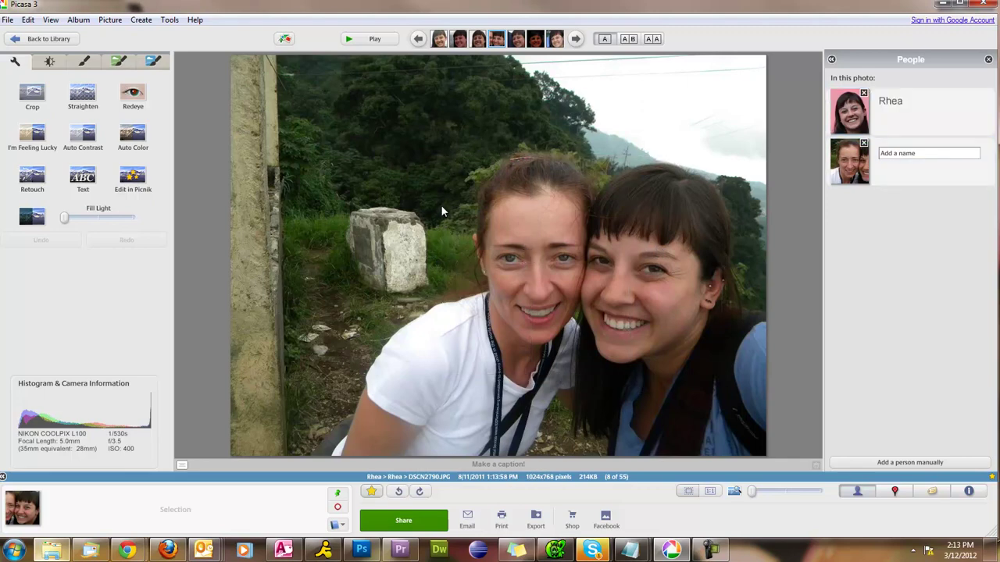
click(932, 494)
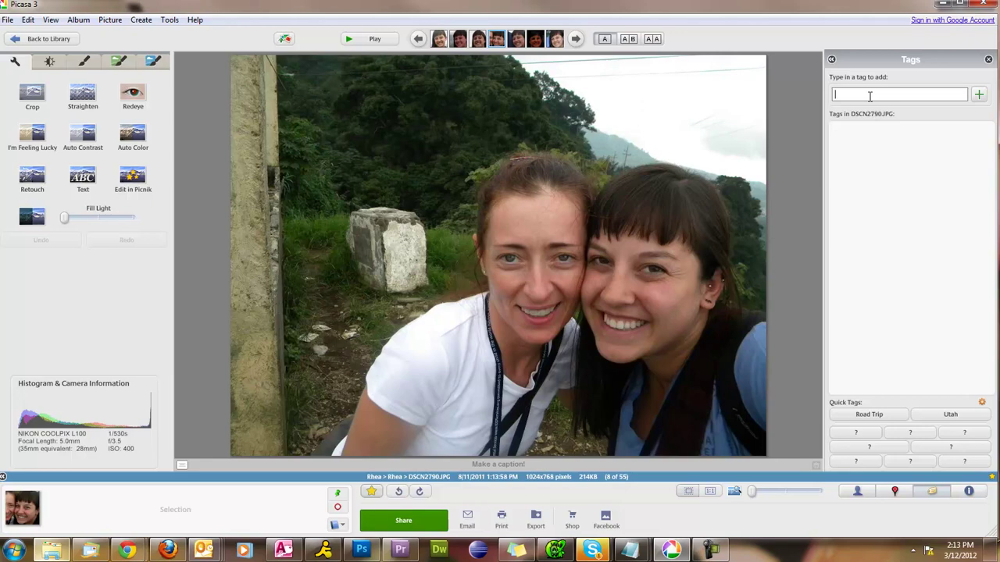
text(Guatemala)
click(978, 95)
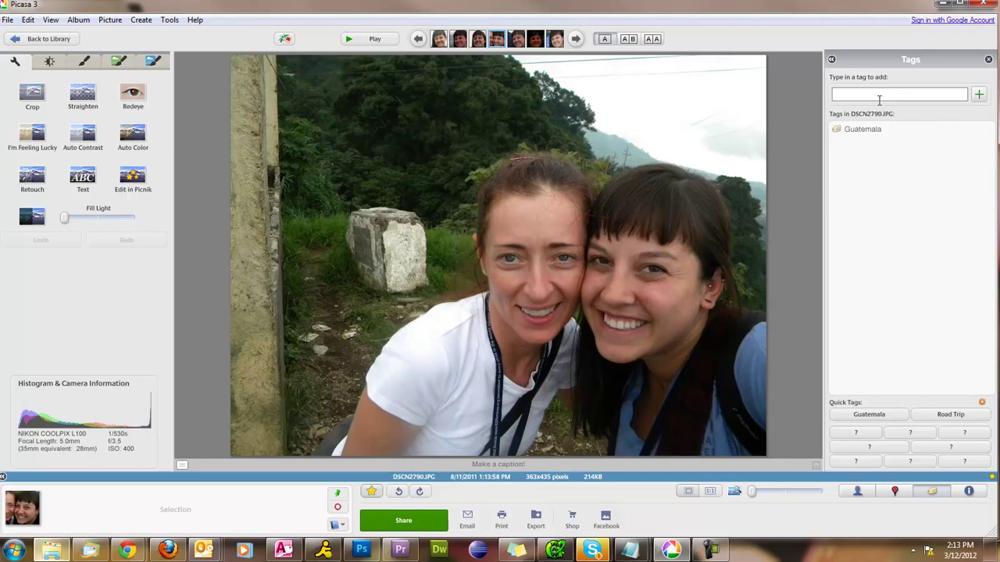
text(August)
click(978, 95)
Return from the photo editor to the library and close the Import view.
click(31, 41)
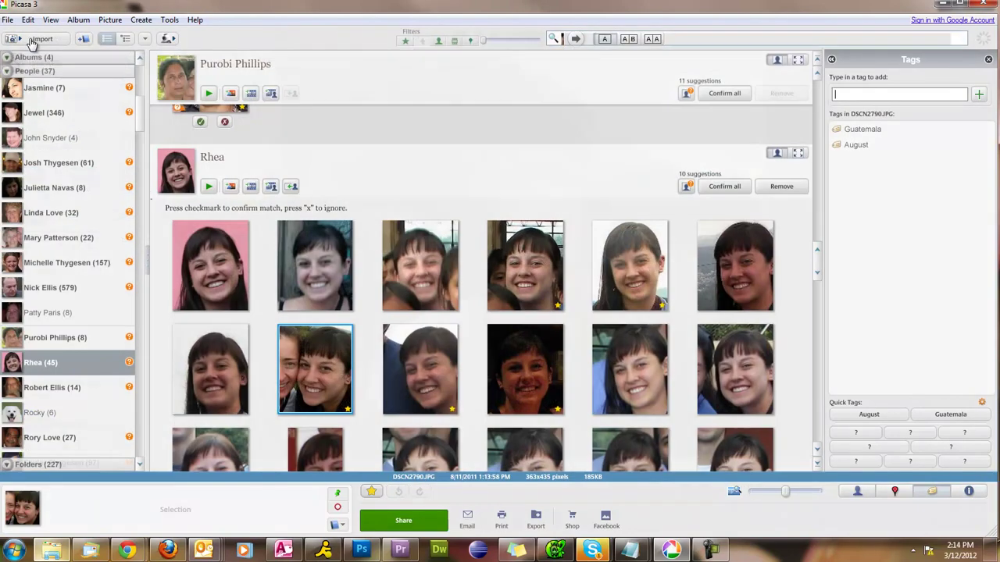
click(29, 39)
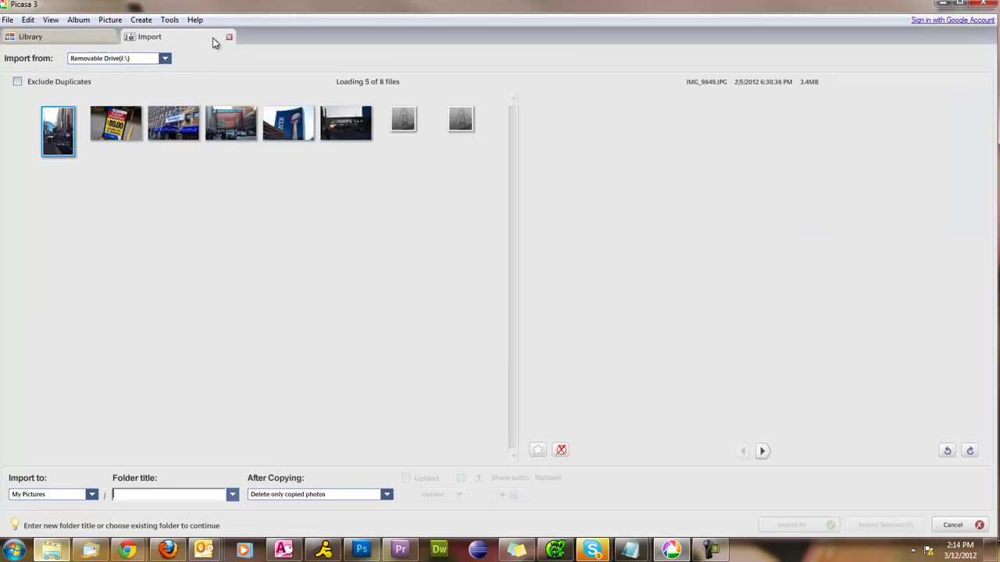
click(73, 36)
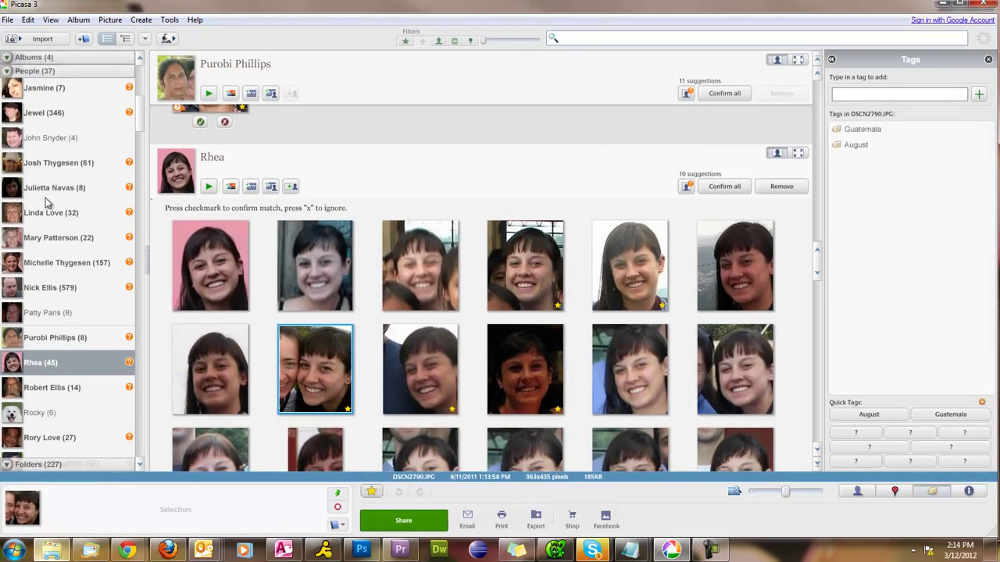
click(67, 267)
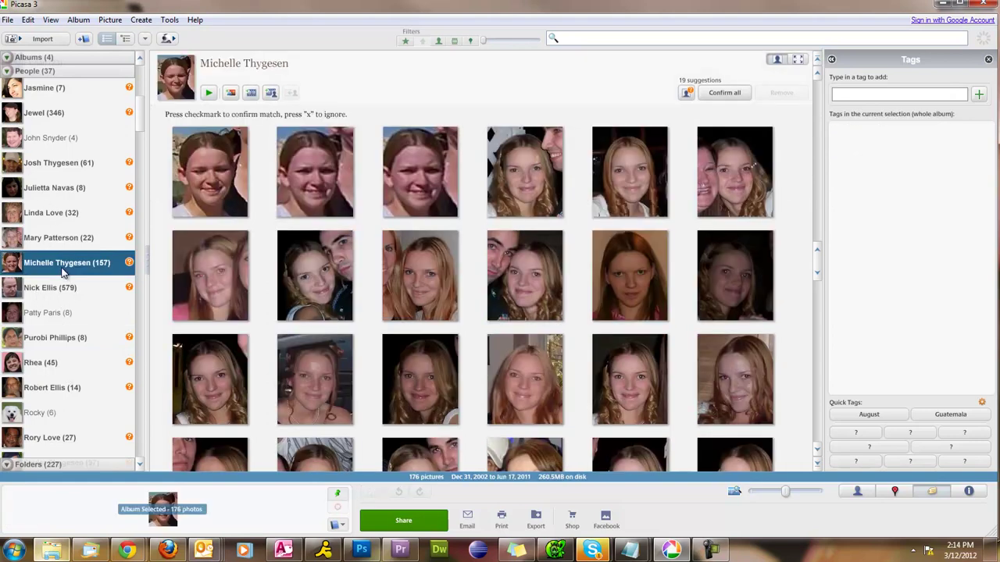
Search the library for 'Guatemala Aug' using the august suggestion, then clear it.
click(614, 39)
text(Guatemala )
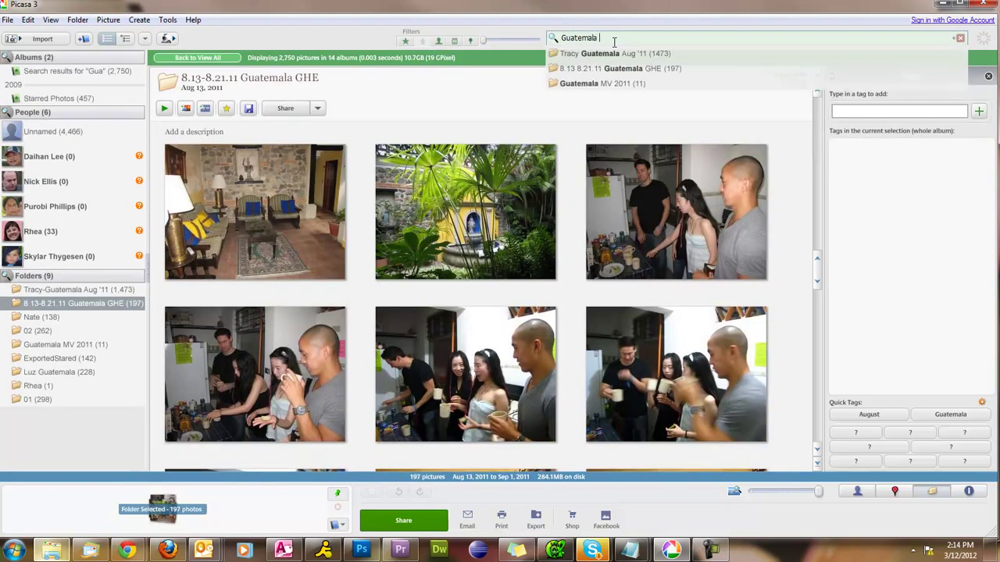
text(Augu)
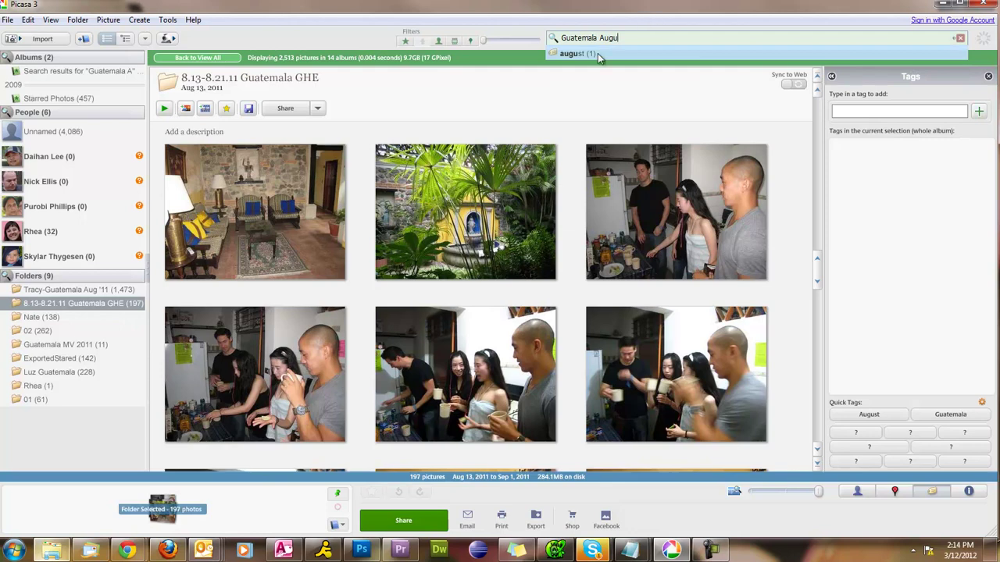
click(591, 55)
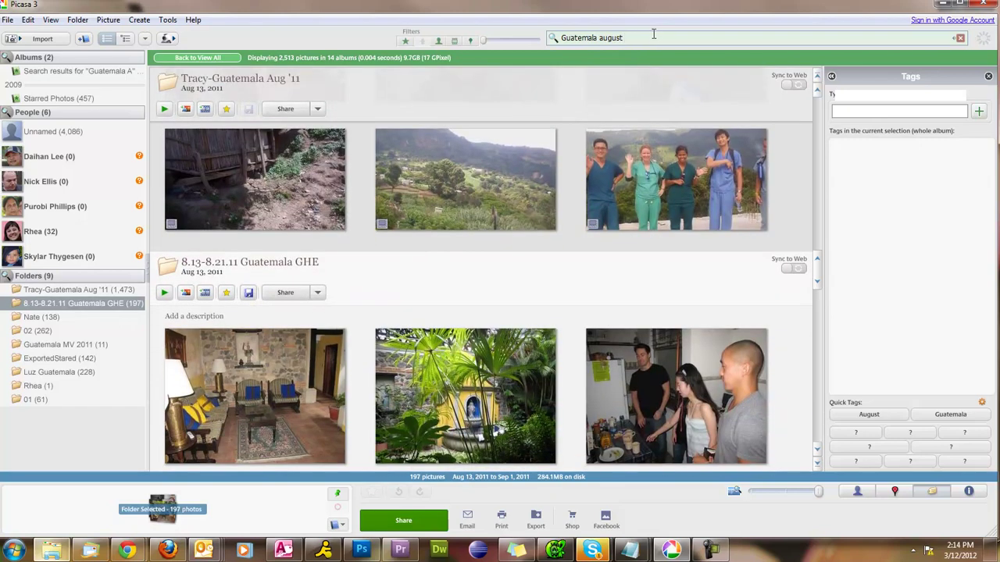
drag(654, 37, 478, 30)
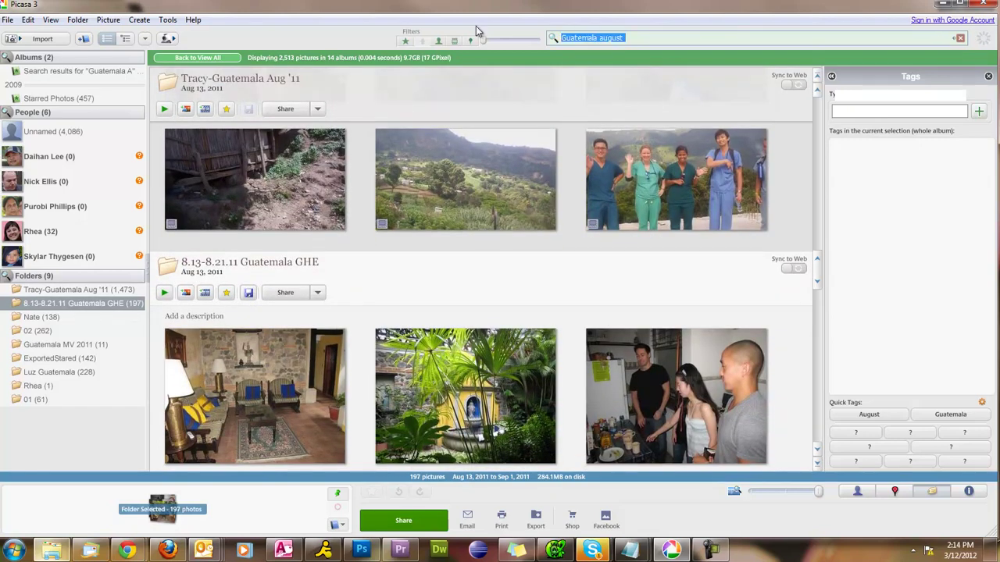
key(BackSpace)
Retype the search as August and run it across all photos.
text(Gu)
key(BackSpace)
key(BackSpace)
text(August)
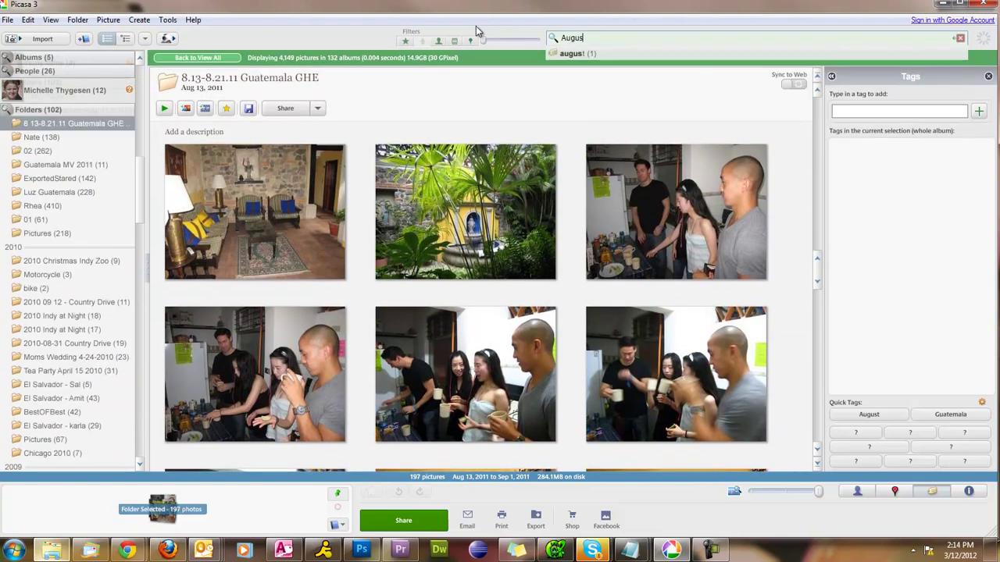
click(572, 54)
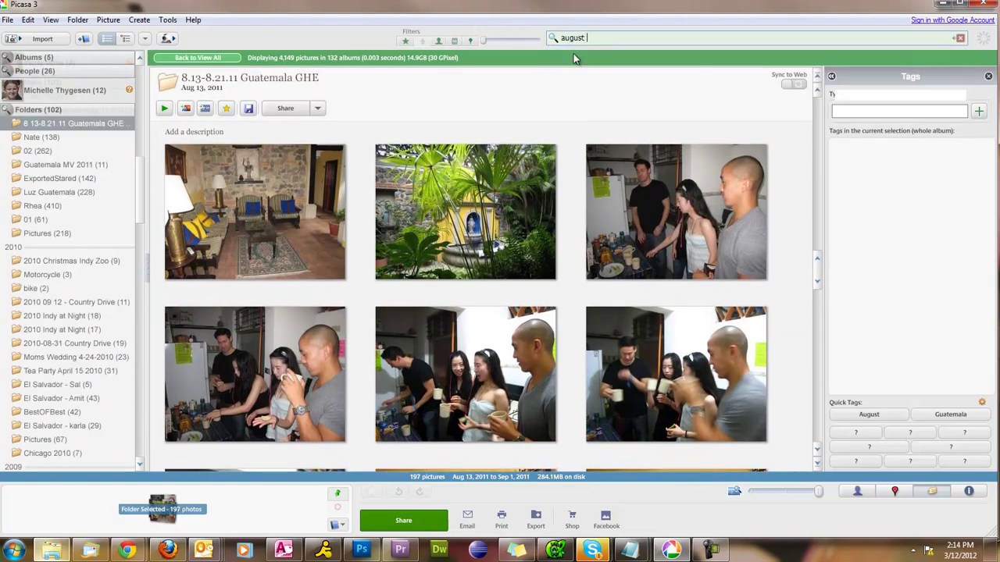
key(BackSpace)
key(BackSpace)
key(BackSpace)
text(u)
click(618, 38)
key(BackSpace)
key(BackSpace)
key(BackSpace)
text(Aug)
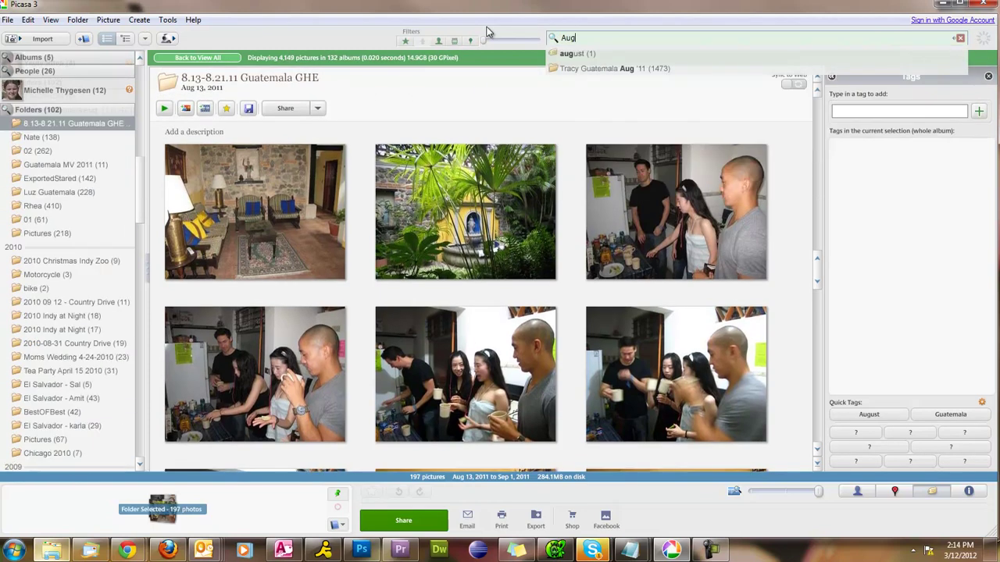
text(ust)
key(Return)
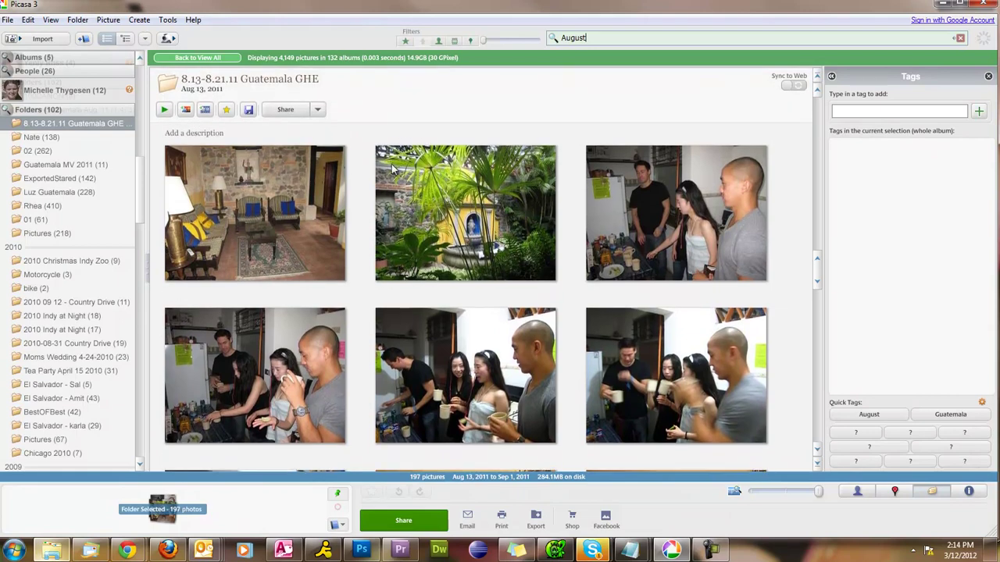
Open the living-room photo IMG_4182.JPG and tag it Hotel Room.
double_click(278, 223)
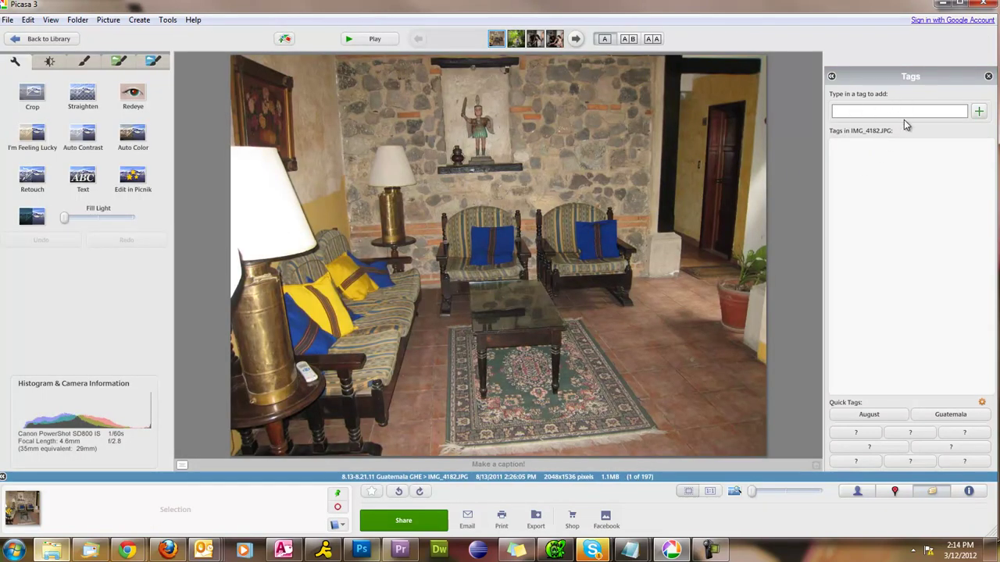
text(Hotel Room)
click(979, 111)
Back in the library, replace the August search text with Hotel Room.
click(43, 38)
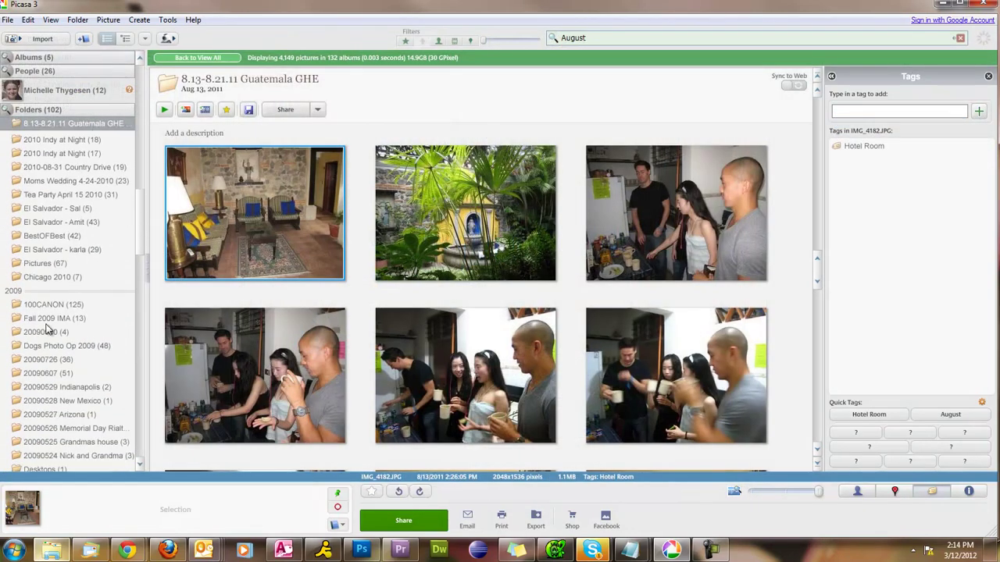
click(51, 235)
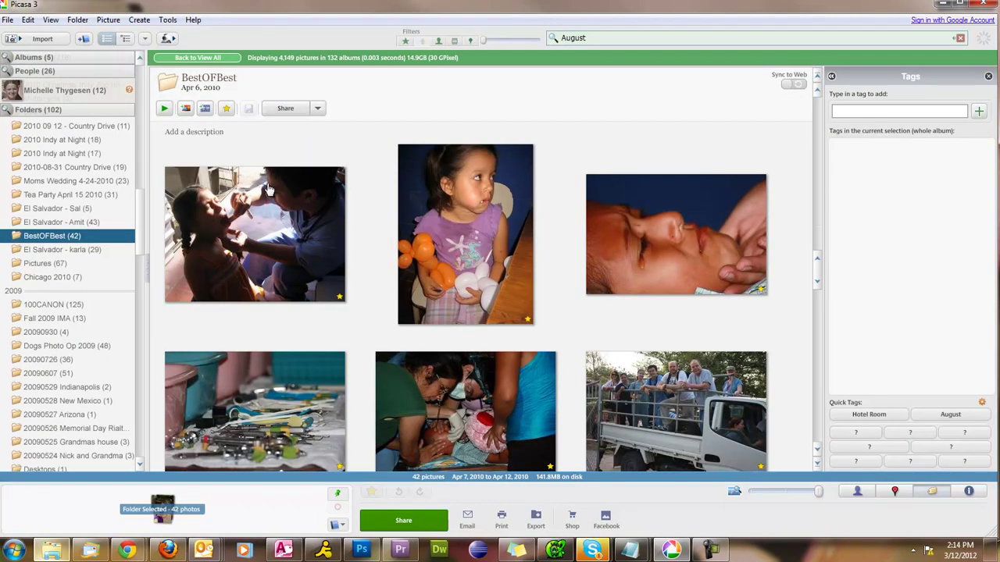
double_click(603, 39)
text(Hotel Room)
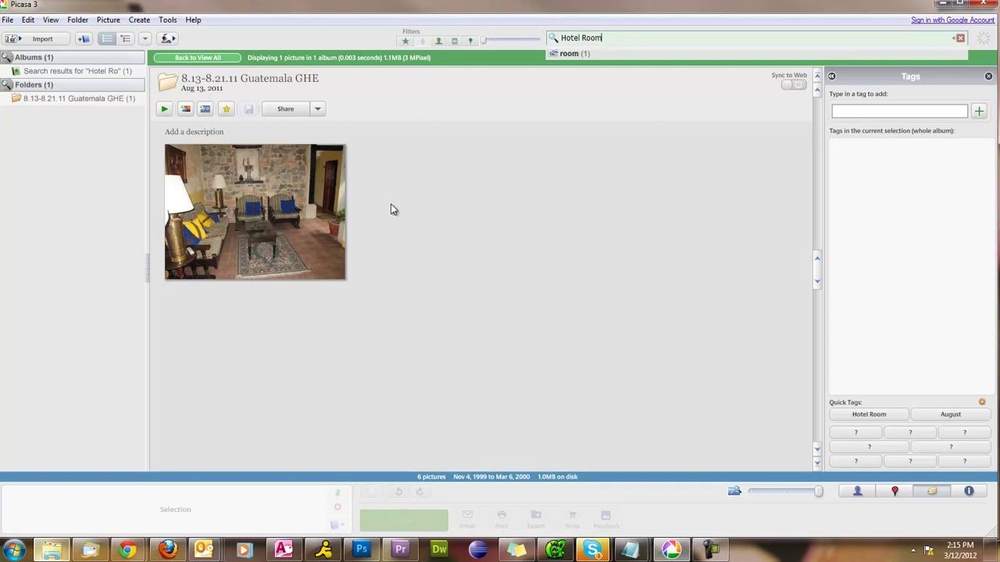
Check the found living-room photo's Hotel Room tag, then clear the search to View All.
click(285, 207)
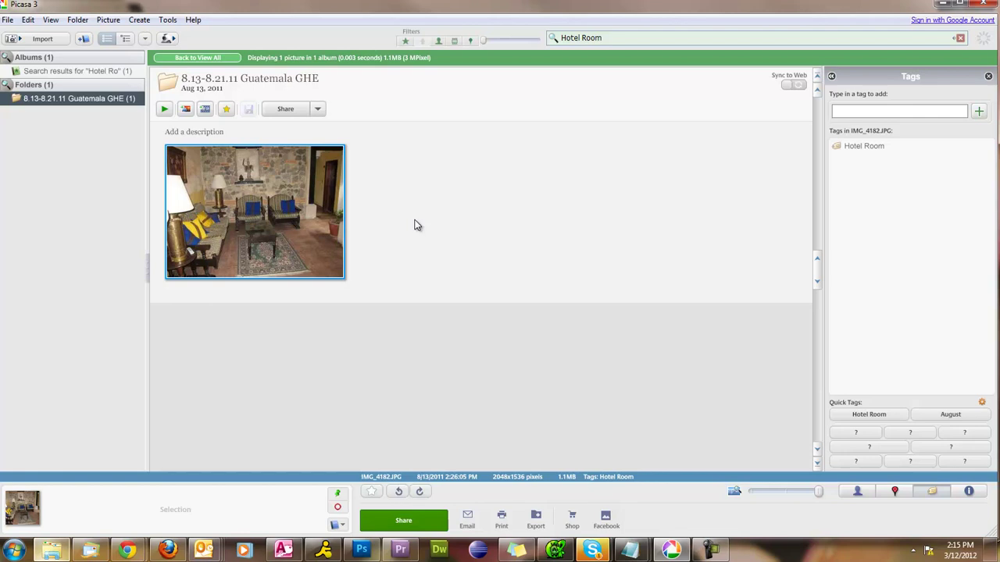
click(225, 62)
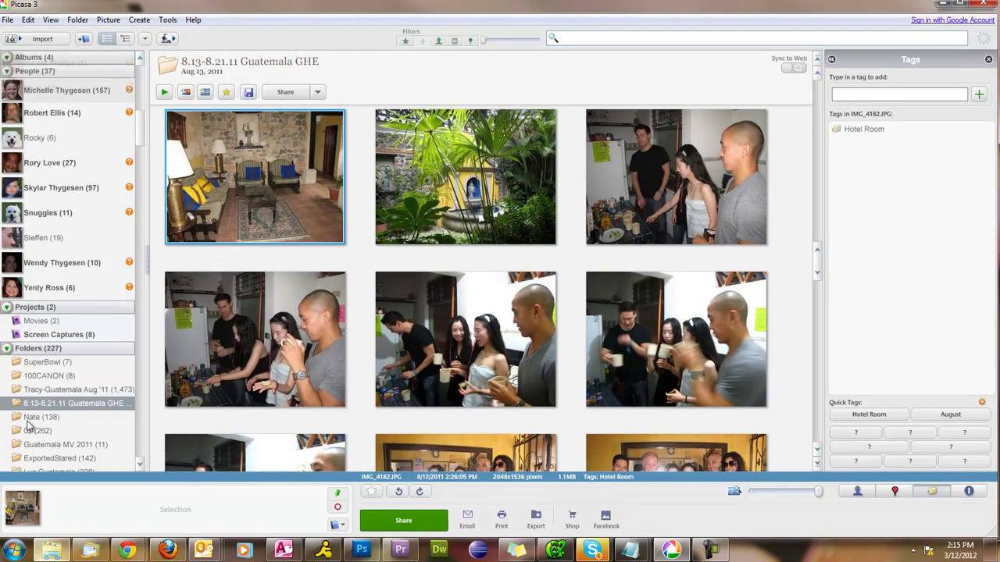
Select all 142 photos in ExportedStared and apply the Guatemala KIDS Dental tag to them.
click(61, 458)
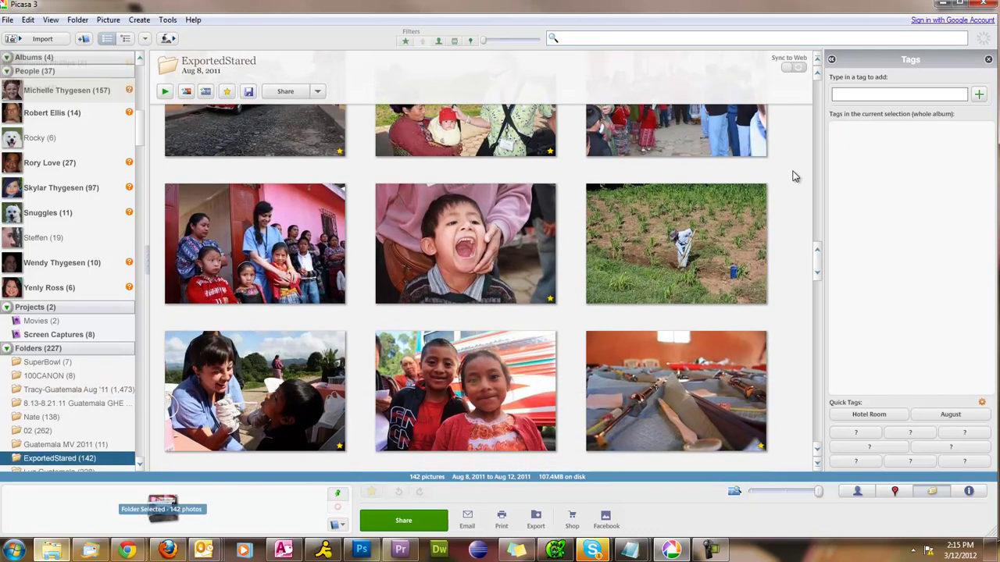
scroll(794, 168, up, 2)
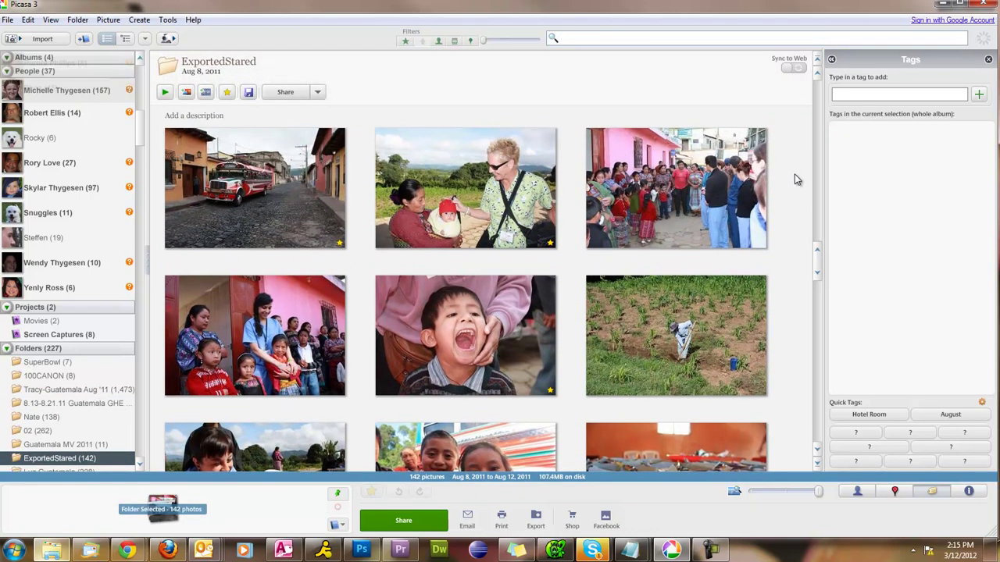
drag(794, 179, 219, 558)
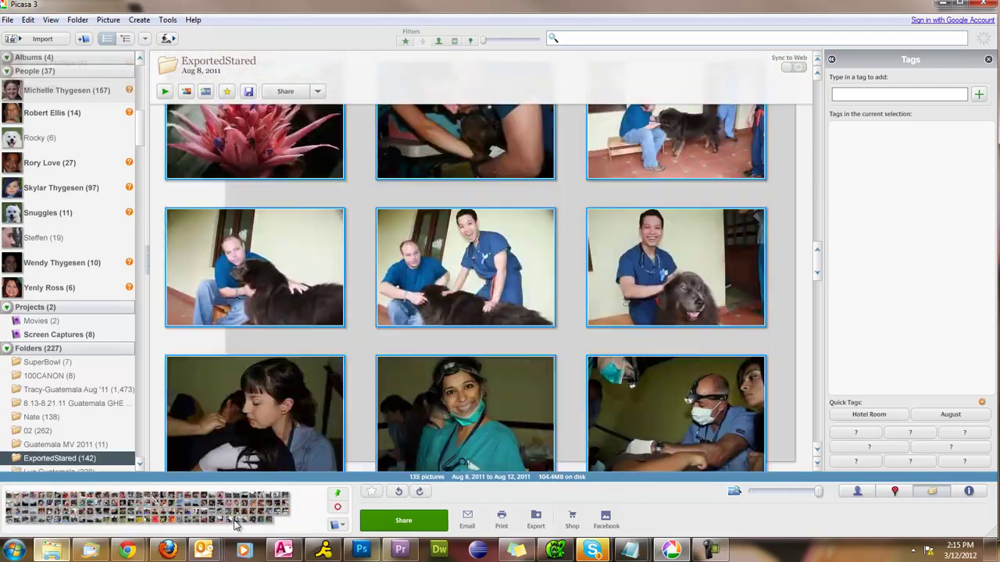
mouse_move(219, 558)
mouse_down()
mouse_move(247, 482)
mouse_move(182, 459)
mouse_up()
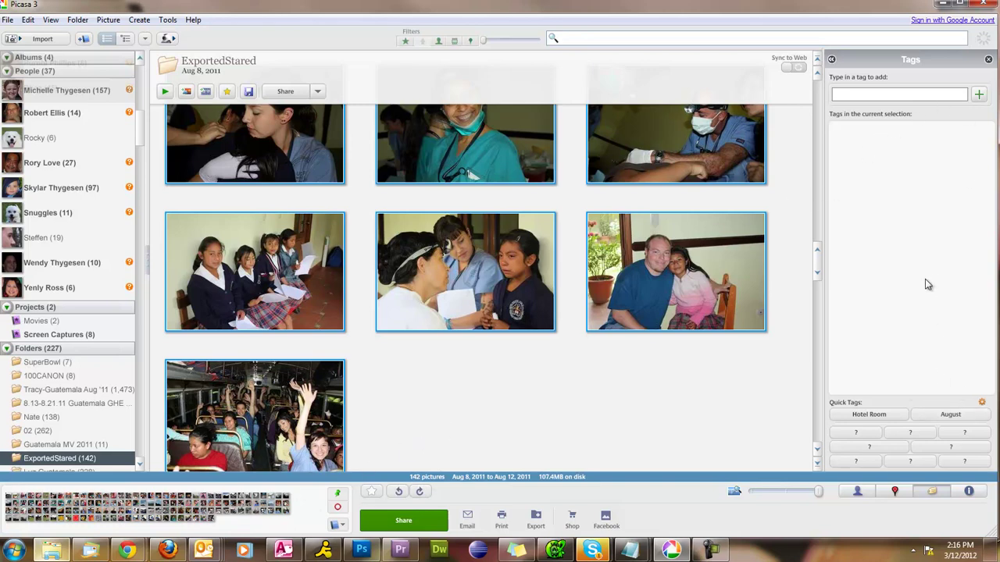
click(881, 92)
text(Guatemala KiDental)
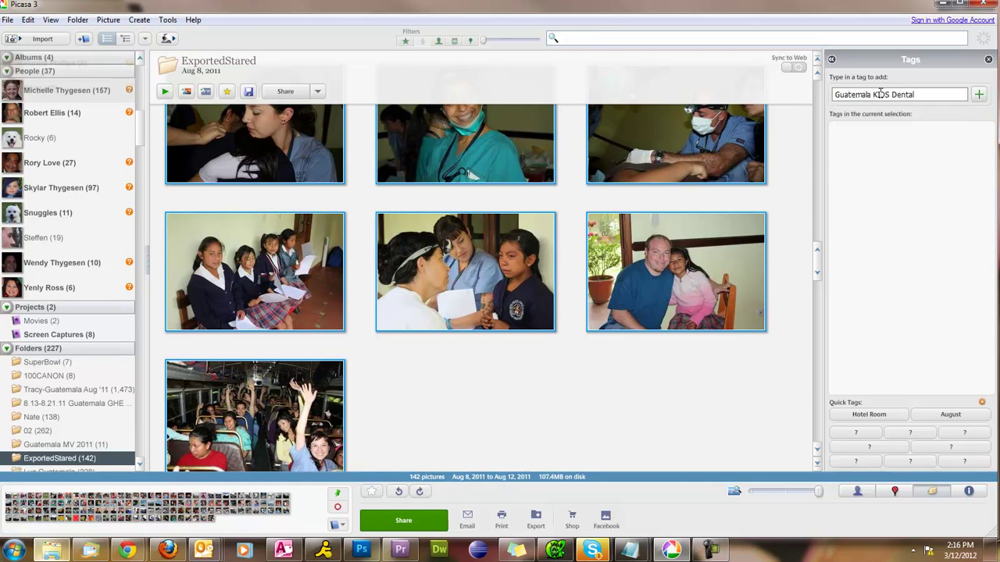
click(979, 95)
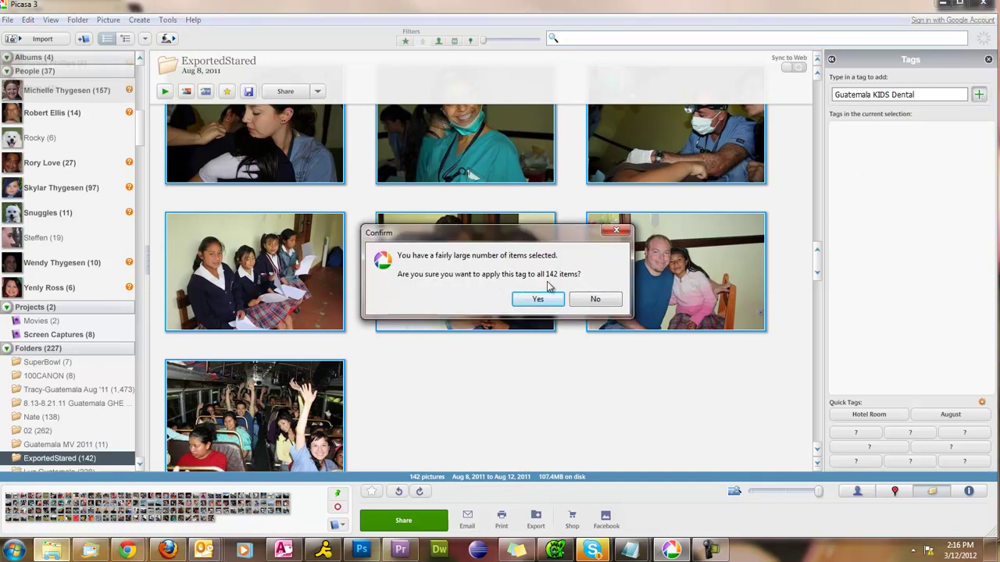
click(539, 299)
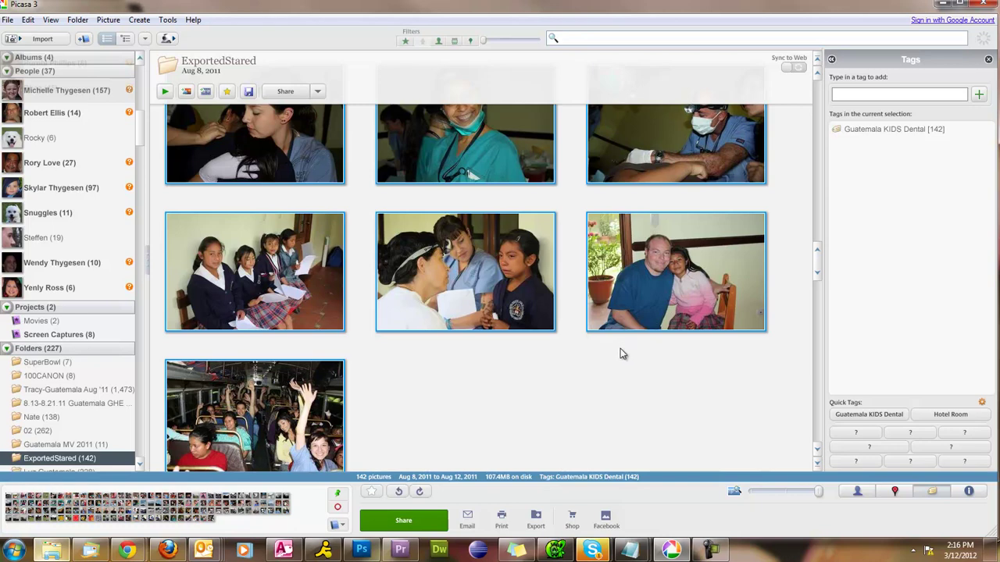
Tag the last seven ExportedStared photos with Day 7.
drag(665, 424, 778, 217)
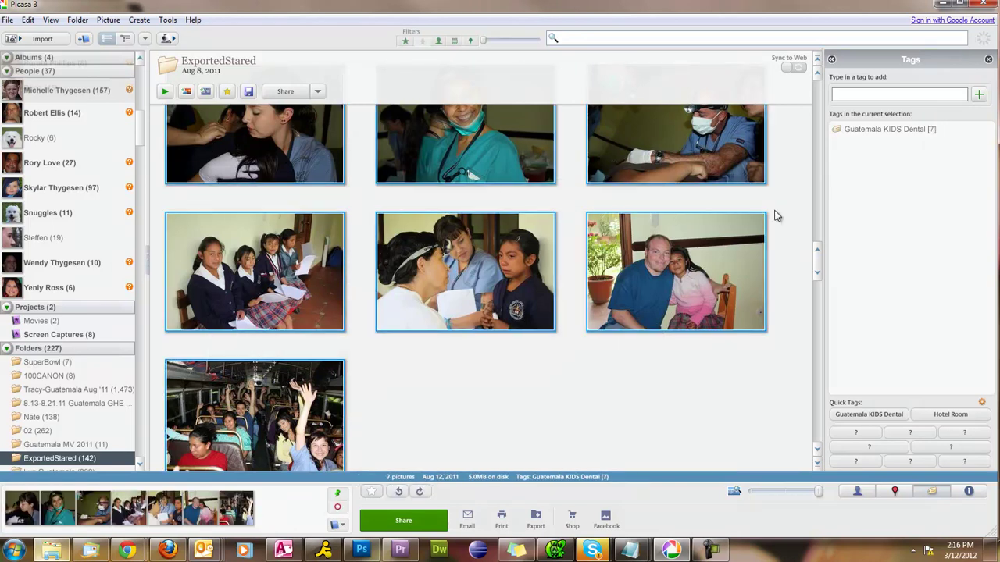
click(864, 95)
text(Day 7)
key(Return)
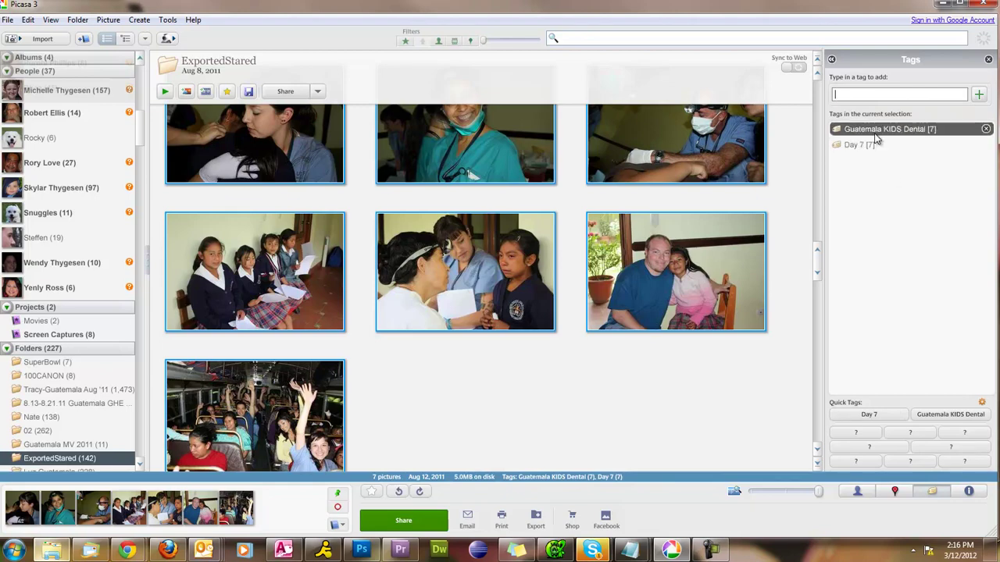
scroll(642, 335, up, 2)
scroll(642, 335, down, 2)
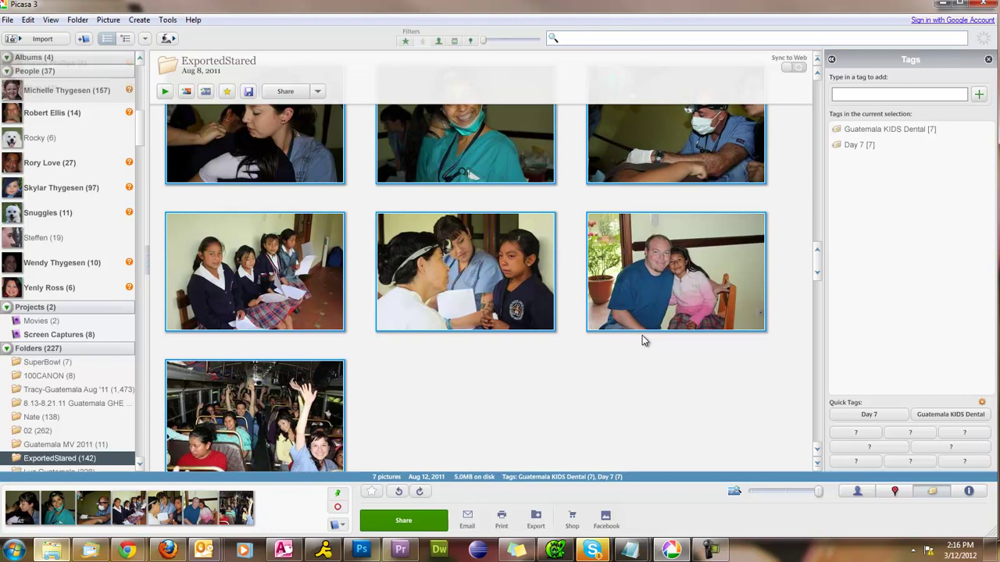
scroll(642, 335, up, 5)
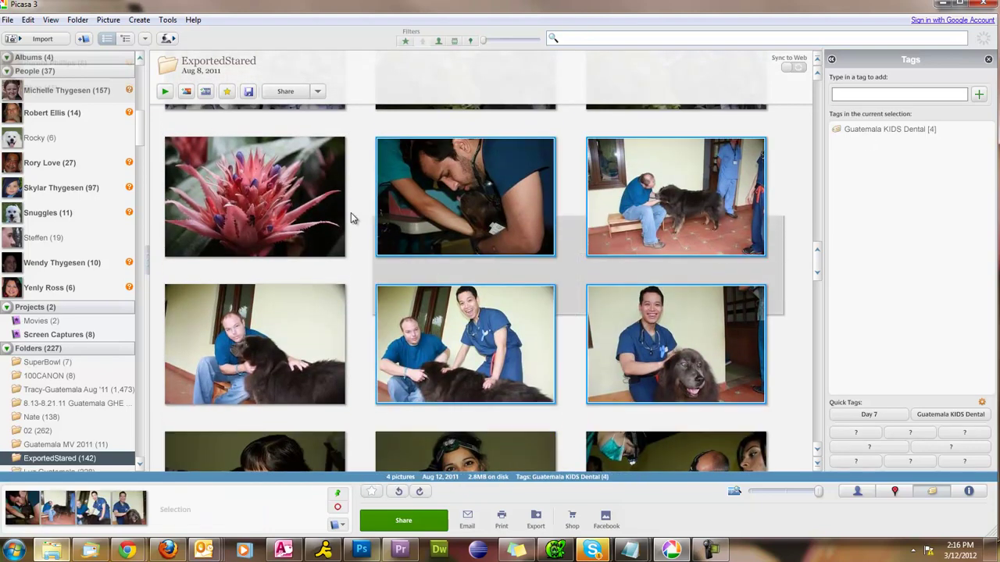
Tag the six pink-flower and dog photos in the upper rows with Day 6.
drag(785, 320, 253, 181)
click(979, 95)
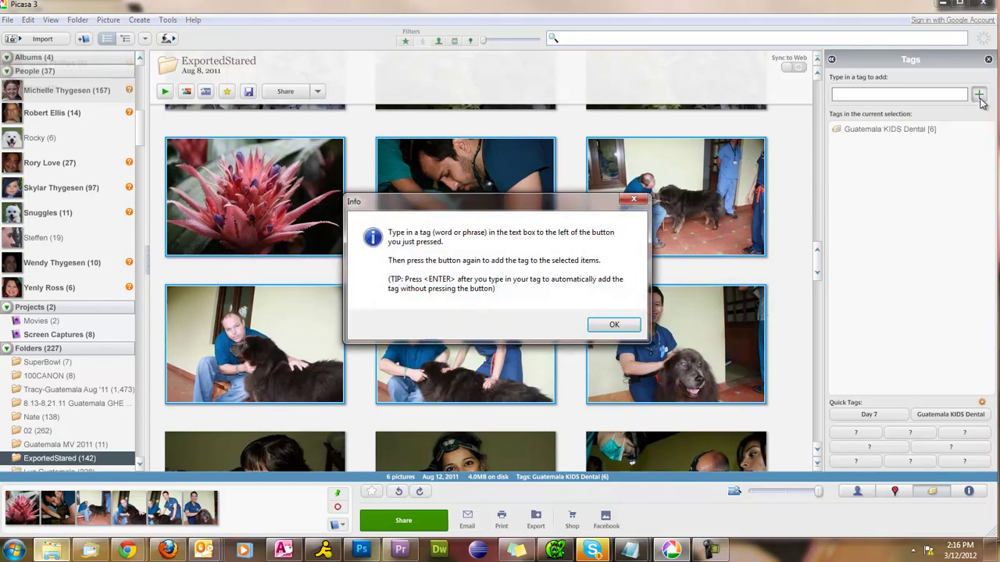
click(602, 323)
text(Day 6)
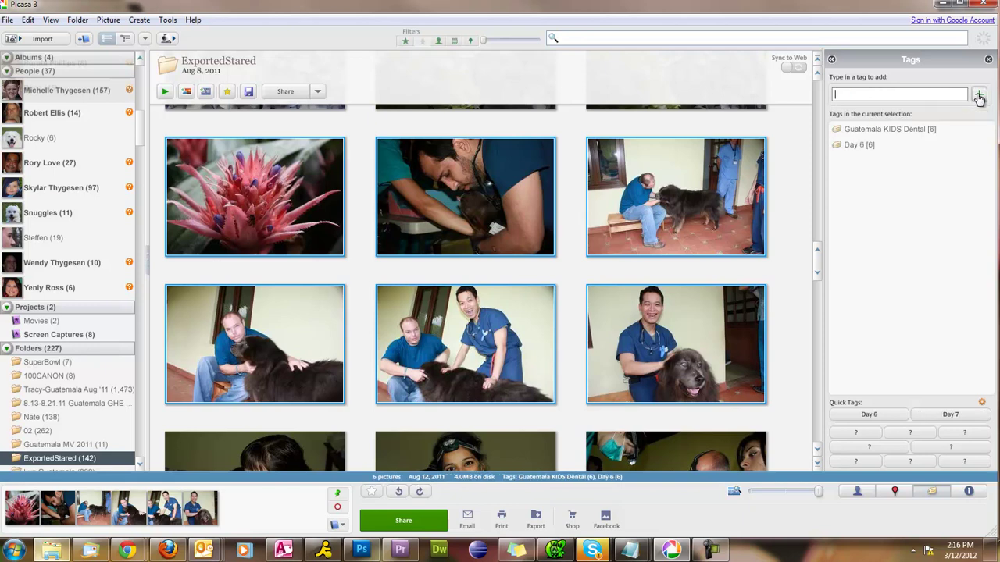
click(978, 94)
Open the Motorcycle folder and try library searches for Guatemala Day, Day 7 and day 6.
scroll(63, 415, down, 5)
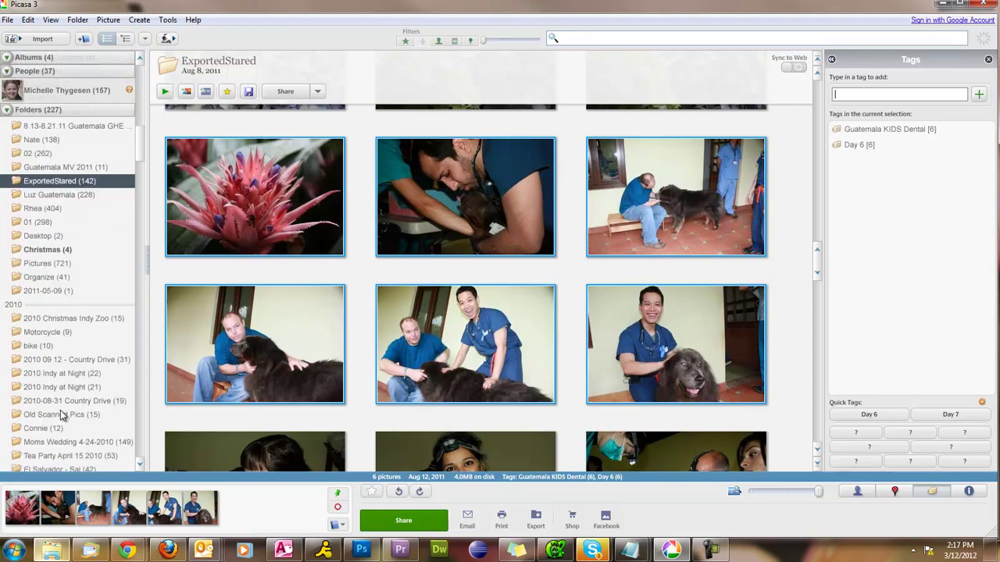
click(63, 334)
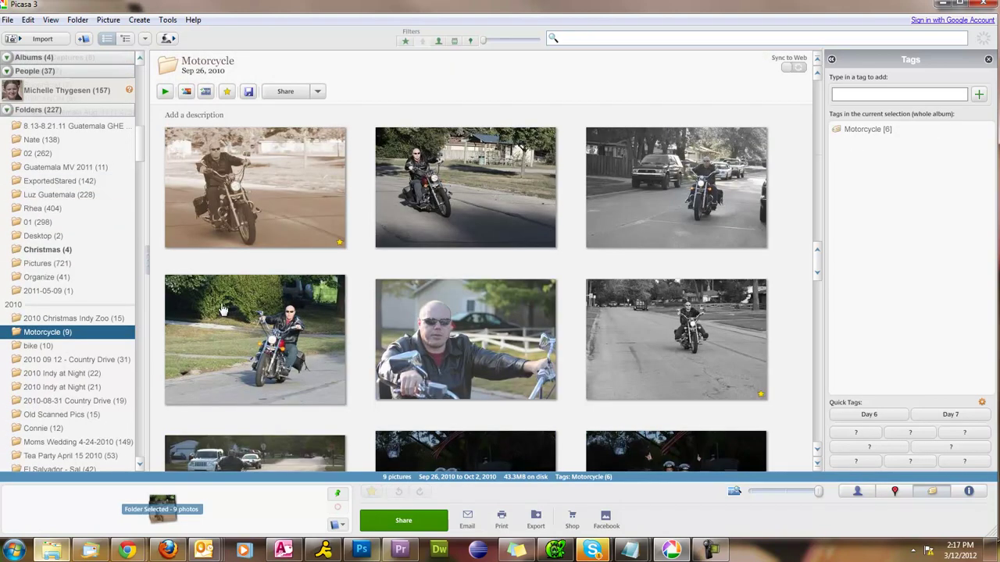
click(642, 38)
text(G)
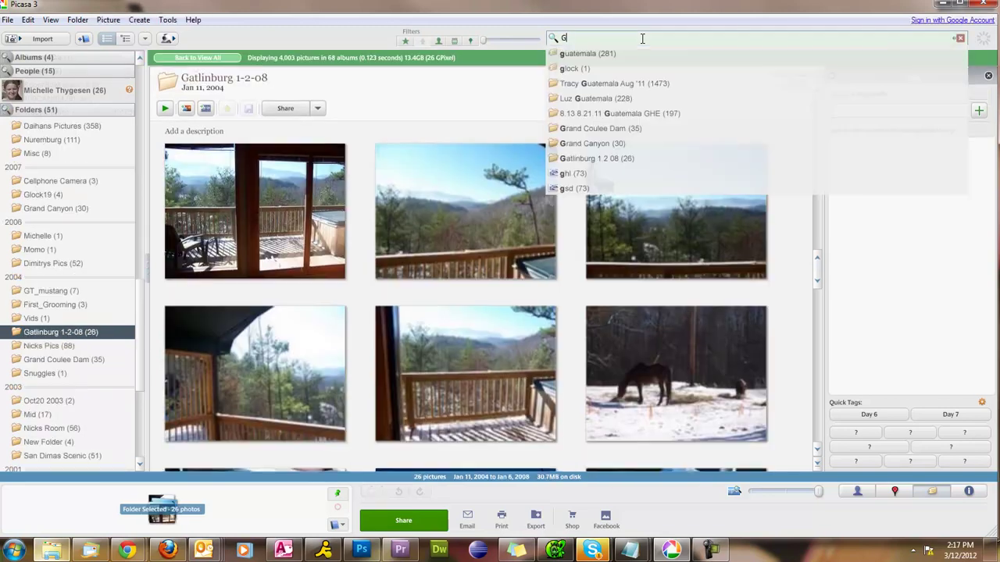
text(uatemala)
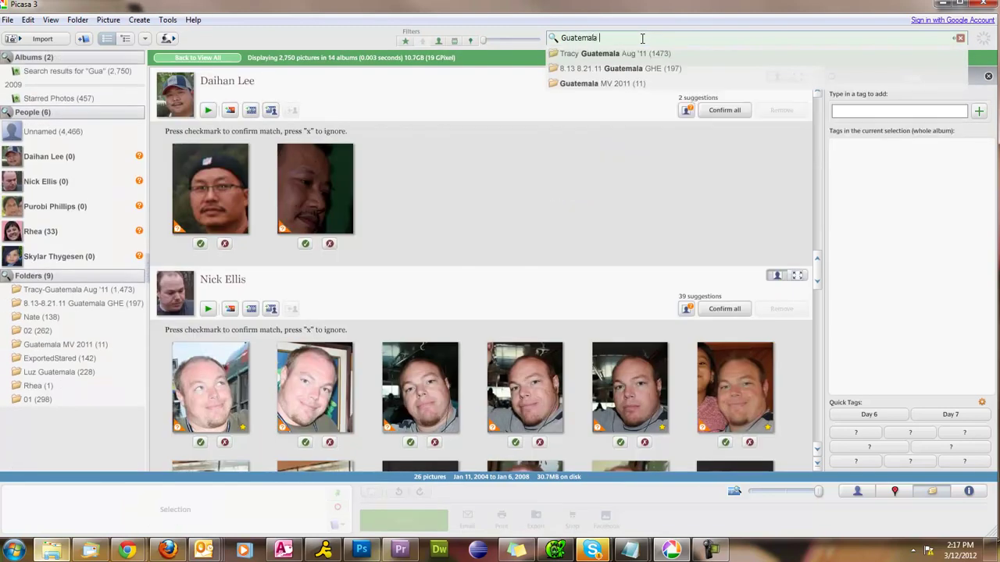
text( Day)
key(BackSpace)
key(BackSpace)
key(BackSpace)
key(BackSpace)
key(BackSpace)
key(BackSpace)
key(BackSpace)
text(Day )
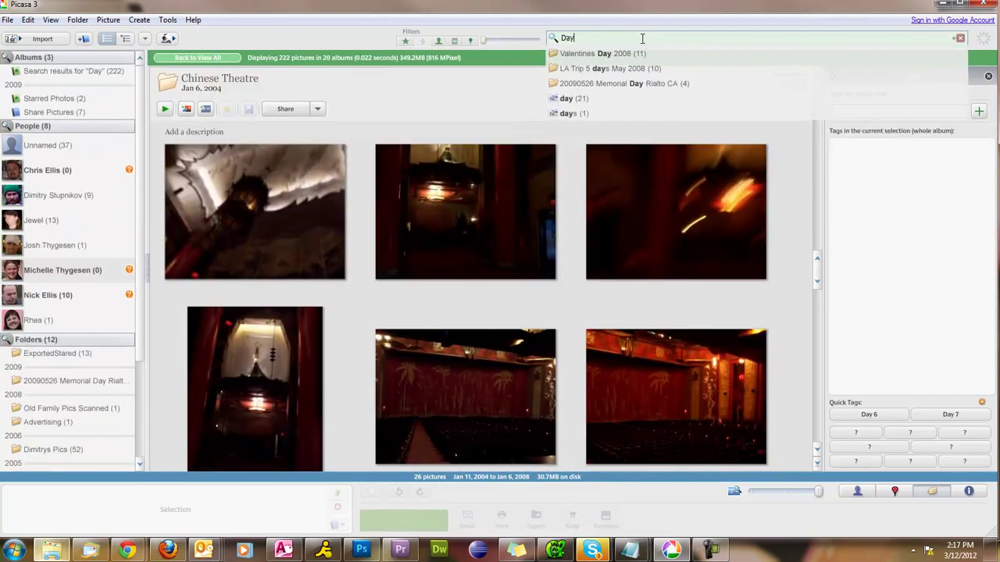
text(7)
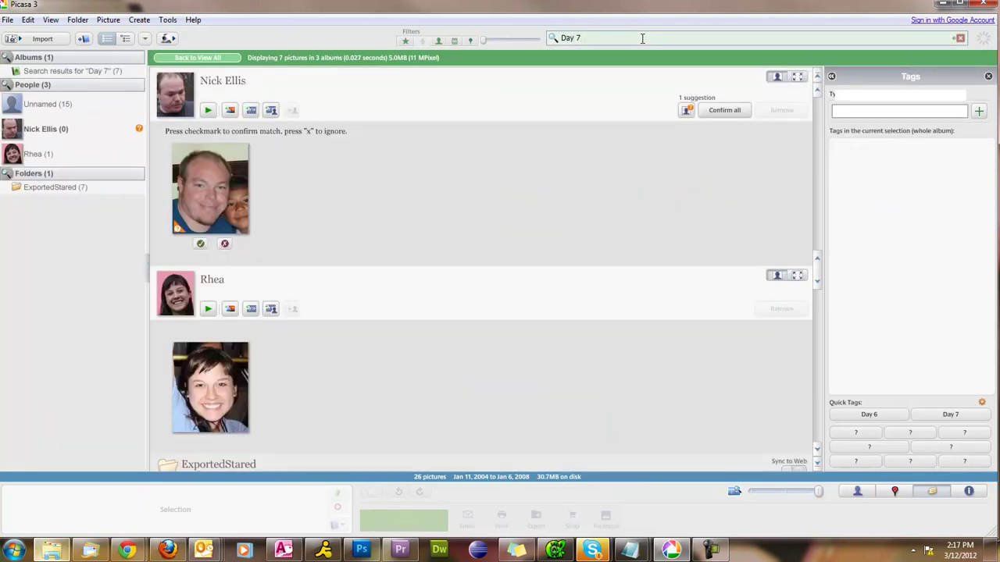
key(BackSpace)
key(BackSpace)
key(BackSpace)
key(BackSpace)
key(BackSpace)
text(day 6)
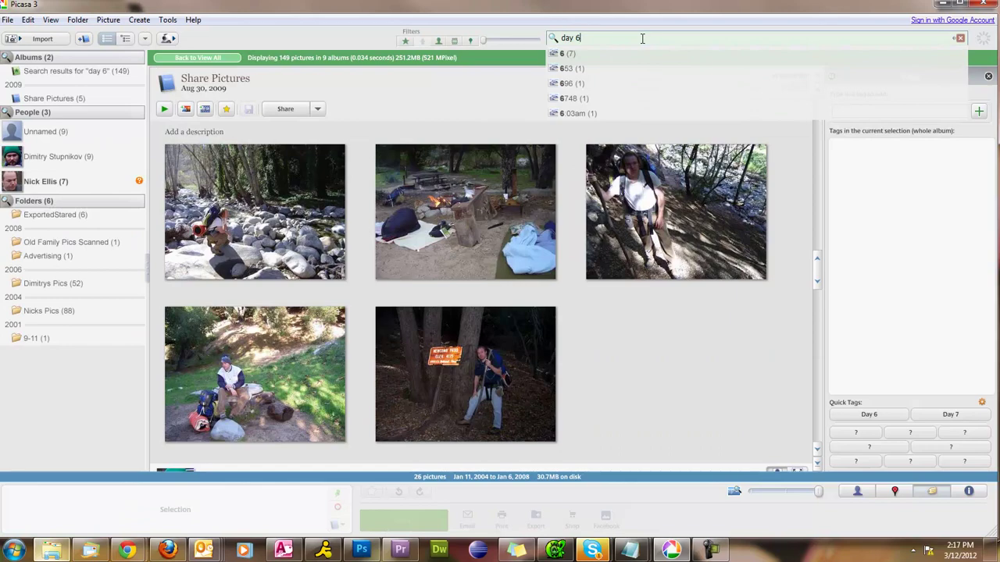
Search for Guatemala Kids dental and view the 142 ExportedStared results.
key(BackSpace)
key(BackSpace)
key(BackSpace)
key(BackSpace)
key(BackSpace)
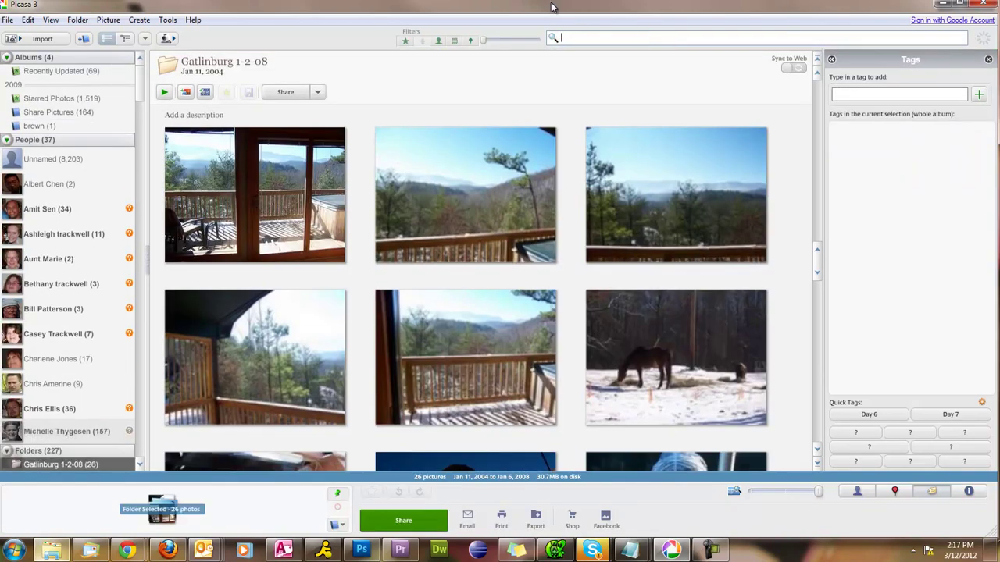
text(Guatme)
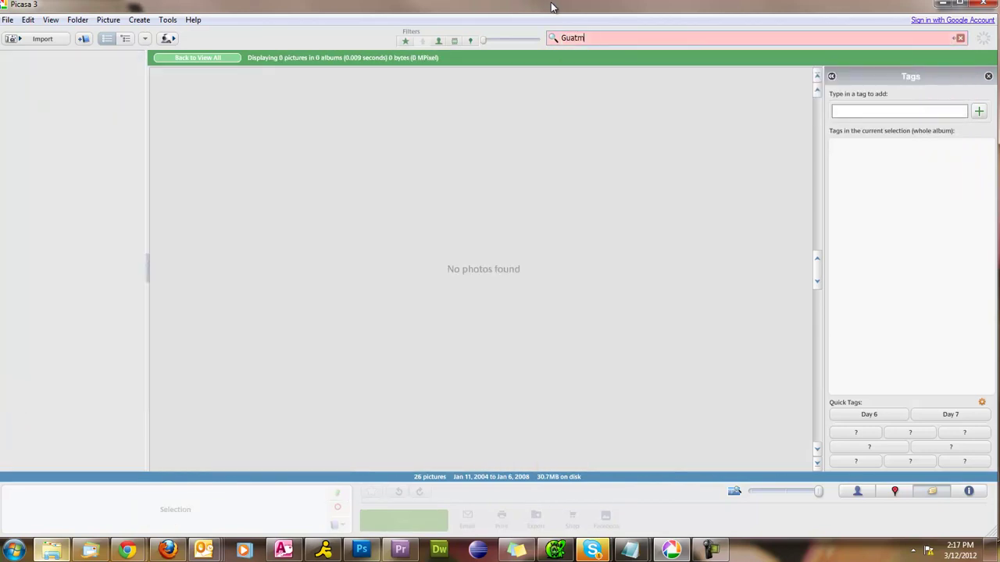
key(BackSpace)
key(BackSpace)
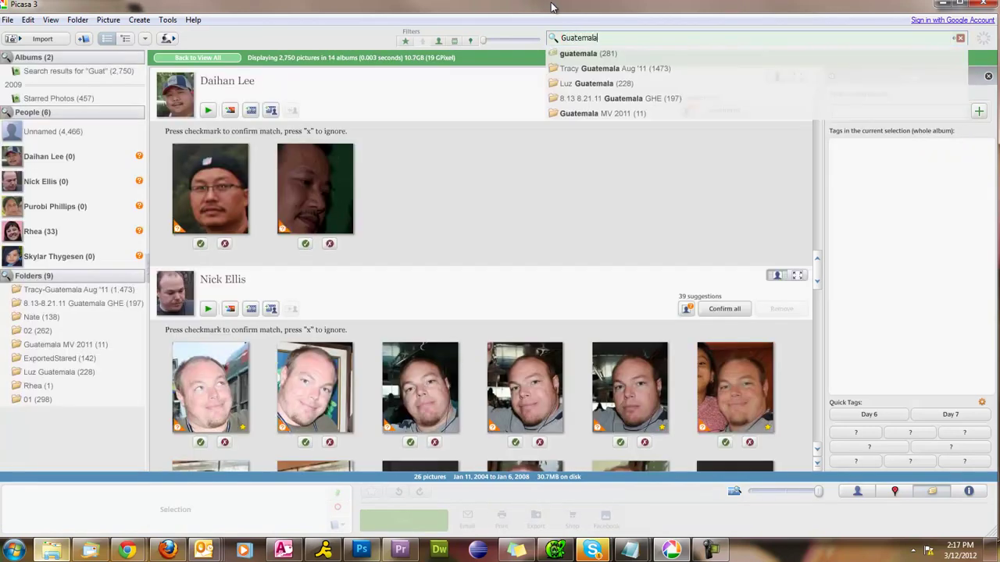
text(emala Kl)
key(BackSpace)
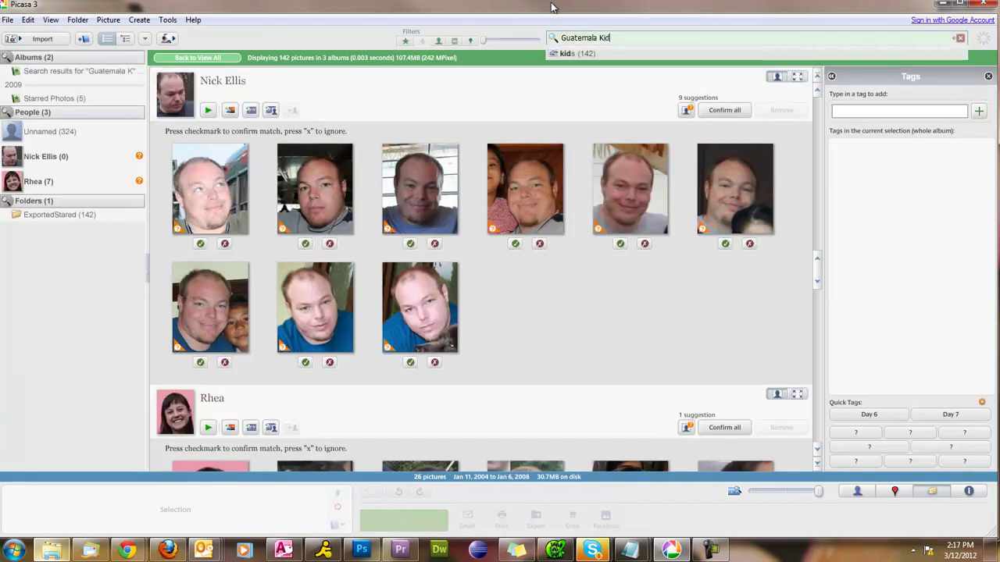
text(ids Dent)
click(581, 53)
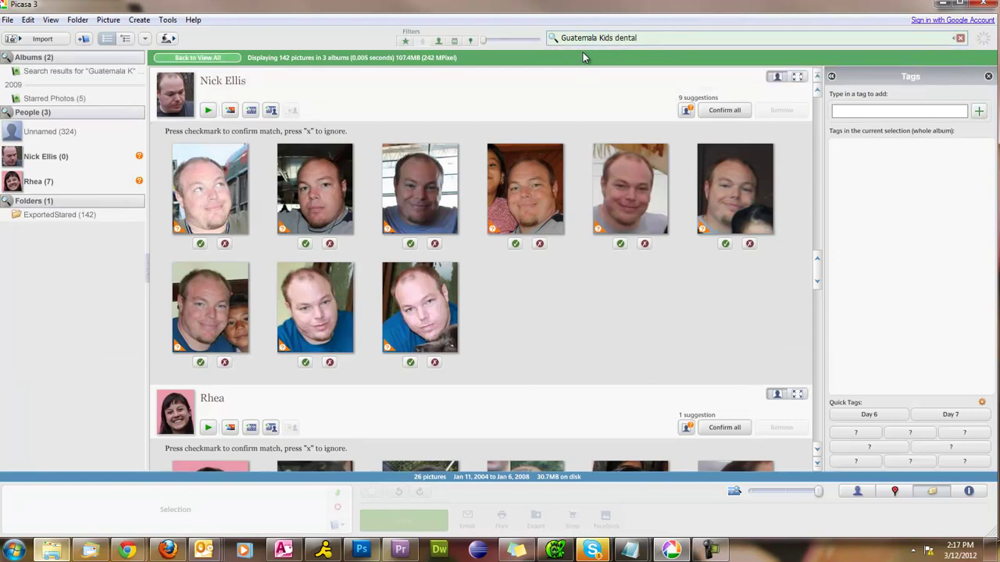
click(67, 216)
scroll(405, 205, down, 2)
scroll(405, 205, down, 5)
scroll(405, 205, down, 3)
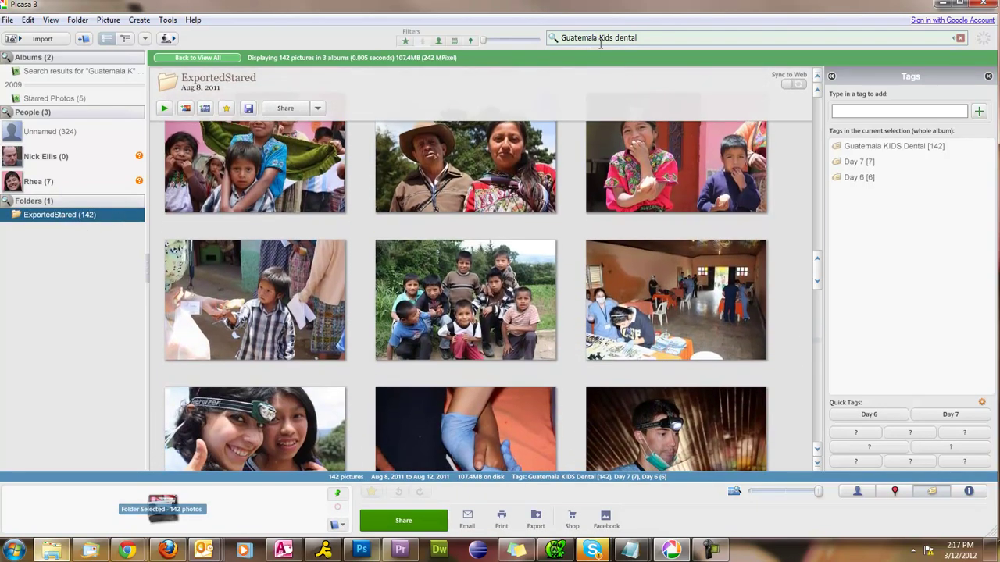
Search for Day 6 and select its six results, then change the search to Day 7.
drag(670, 38, 527, 39)
text(Day)
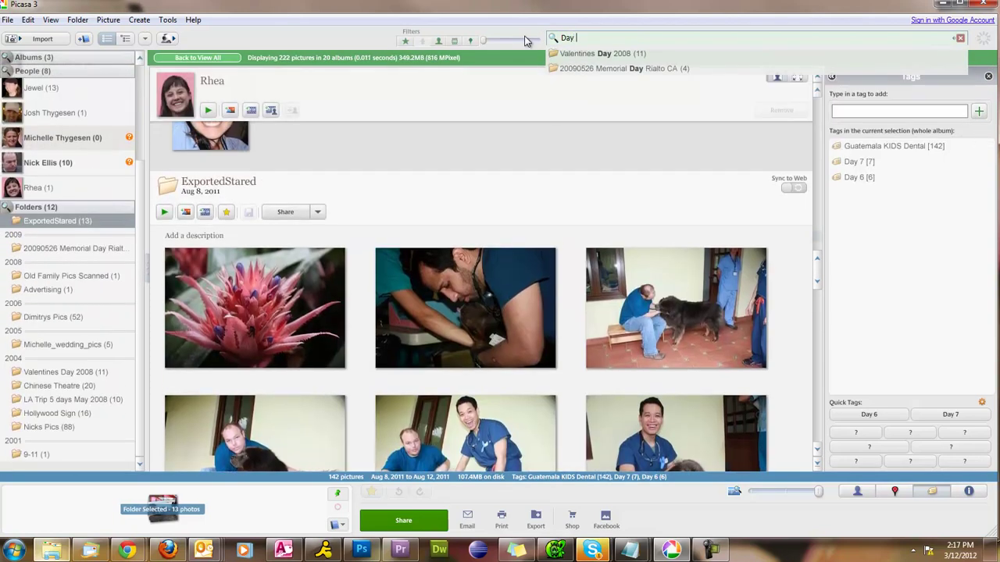
text( 6)
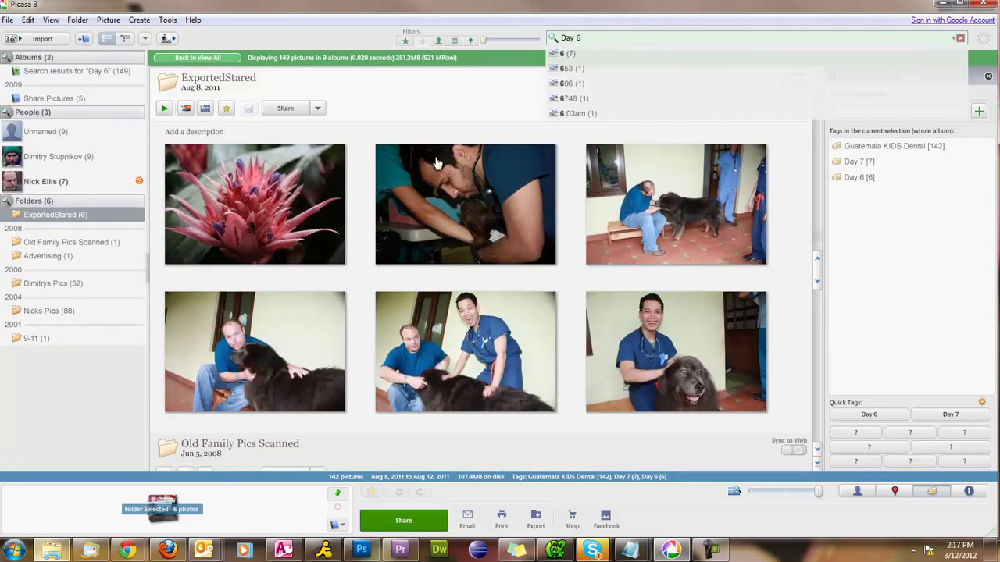
click(783, 204)
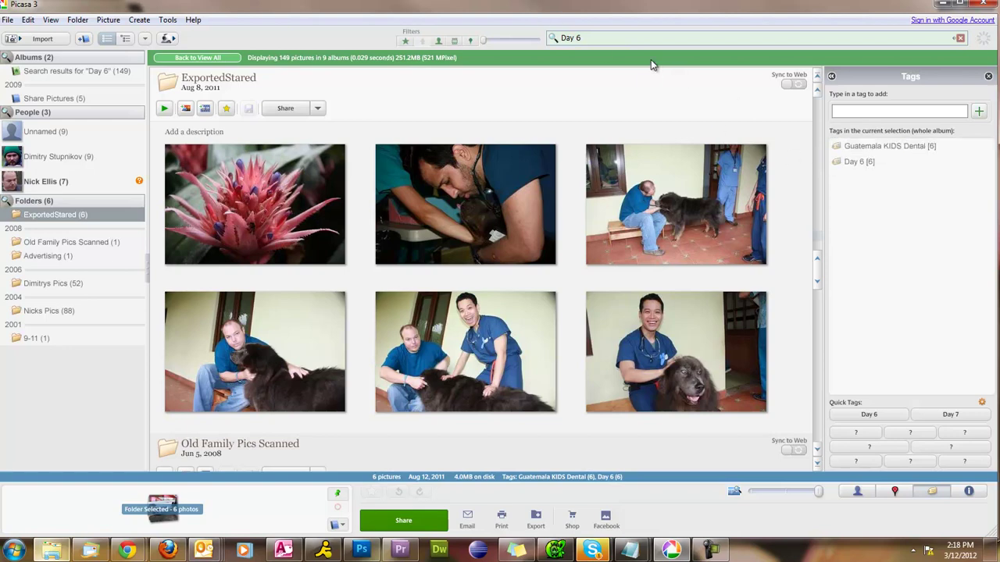
click(616, 39)
key(BackSpace)
text(7)
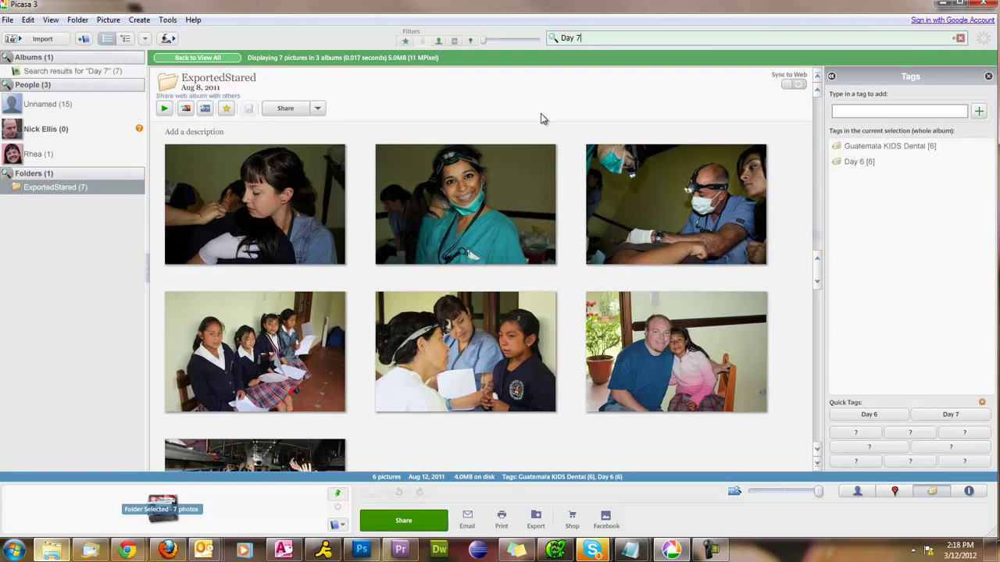
Clear the search to return to the full library with ExportedStared shown.
click(960, 43)
scroll(552, 229, down, 3)
scroll(552, 229, down, 2)
scroll(553, 229, down, 2)
scroll(553, 230, up, 1)
scroll(551, 223, up, 1)
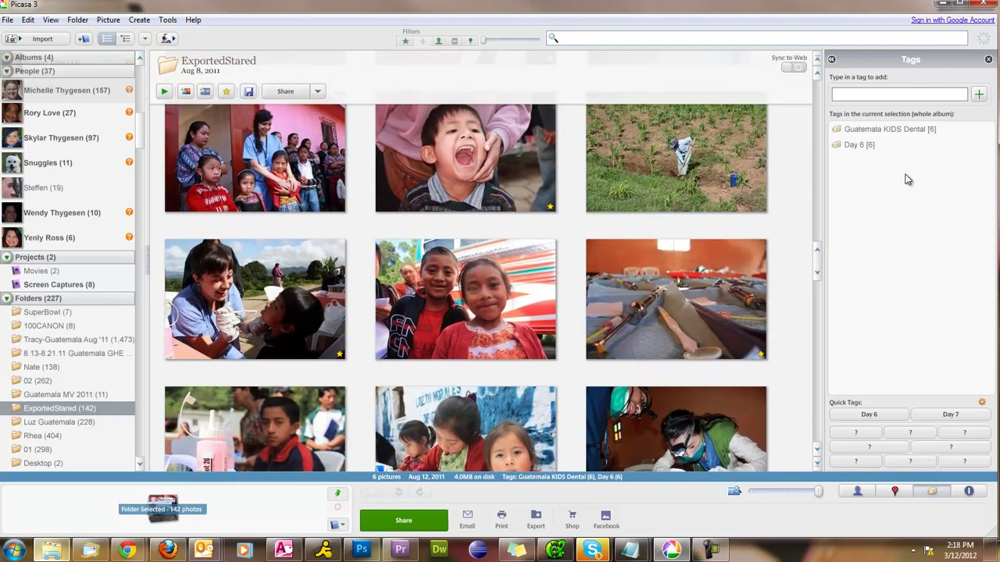
Remove the Day 6 and Day 7 tags from the ExportedStared photos.
click(987, 145)
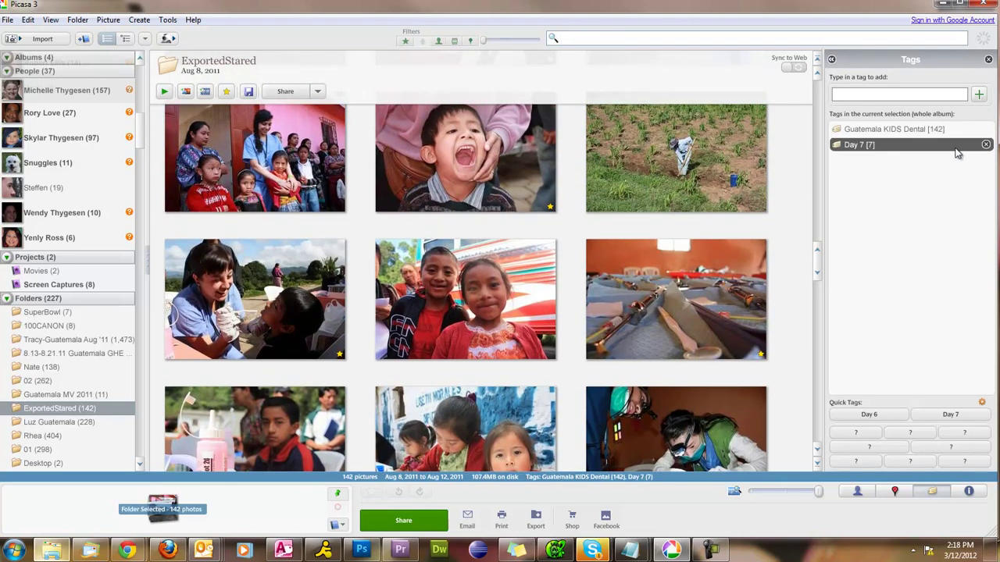
click(986, 146)
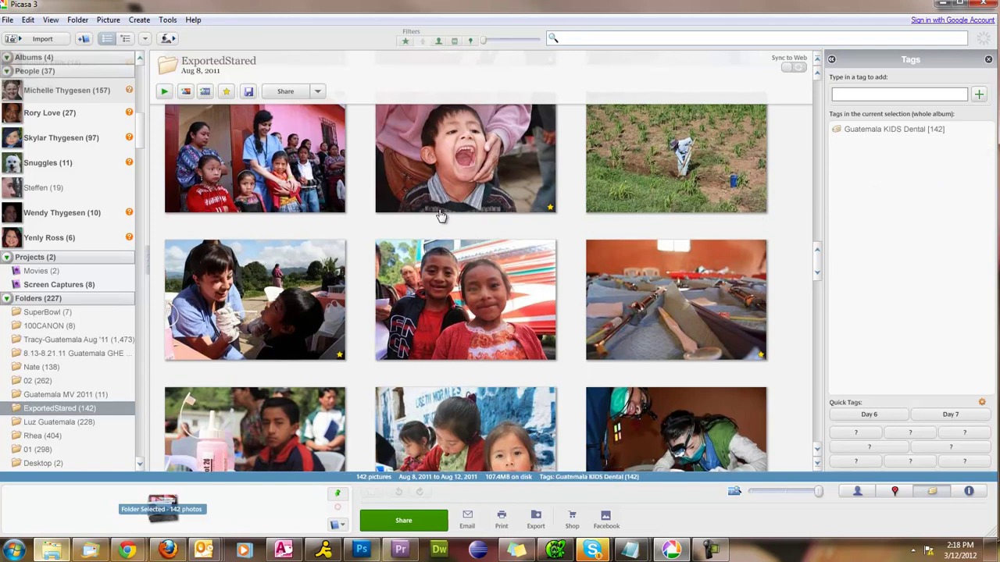
scroll(439, 215, up, 2)
scroll(440, 215, up, 3)
scroll(440, 215, up, 3)
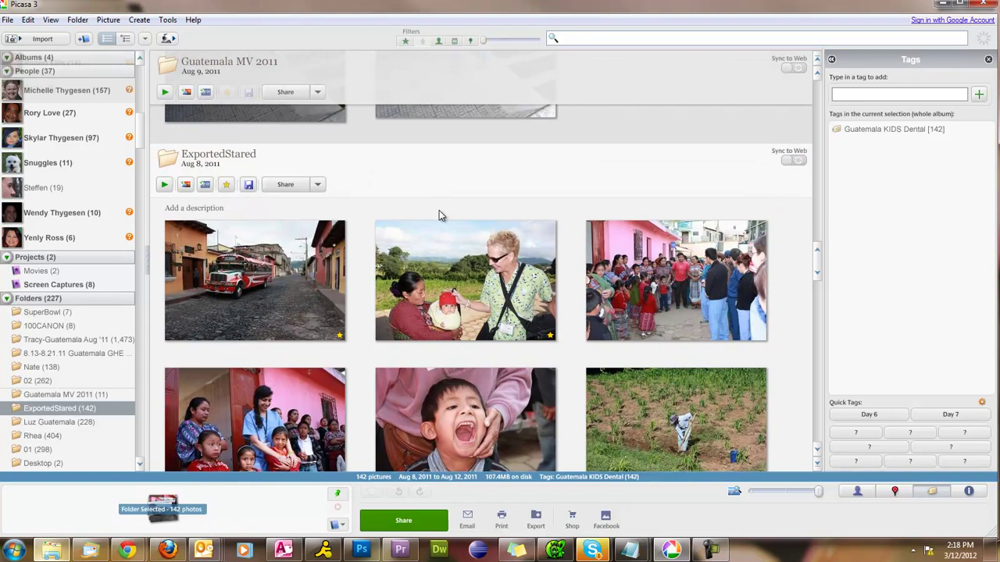
scroll(439, 211, up, 3)
scroll(437, 218, down, 3)
scroll(437, 218, down, 5)
scroll(437, 219, down, 3)
scroll(437, 219, down, 3)
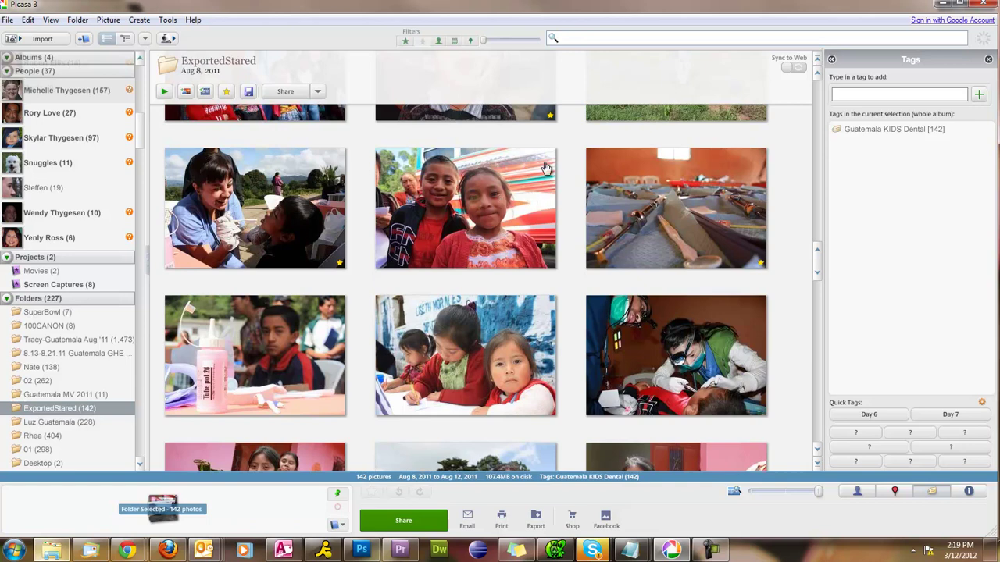
click(765, 248)
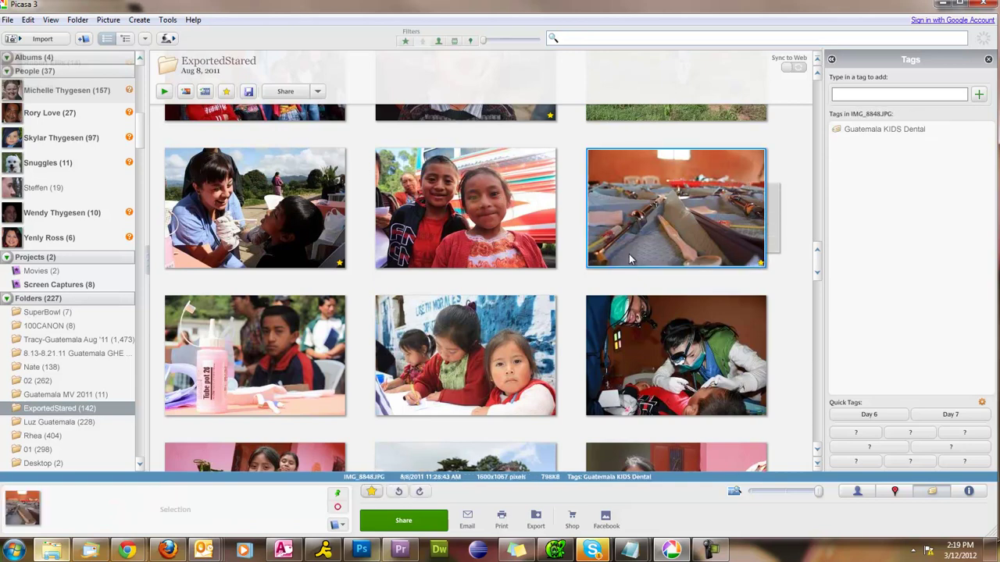
ctrl+click(547, 261)
click(777, 239)
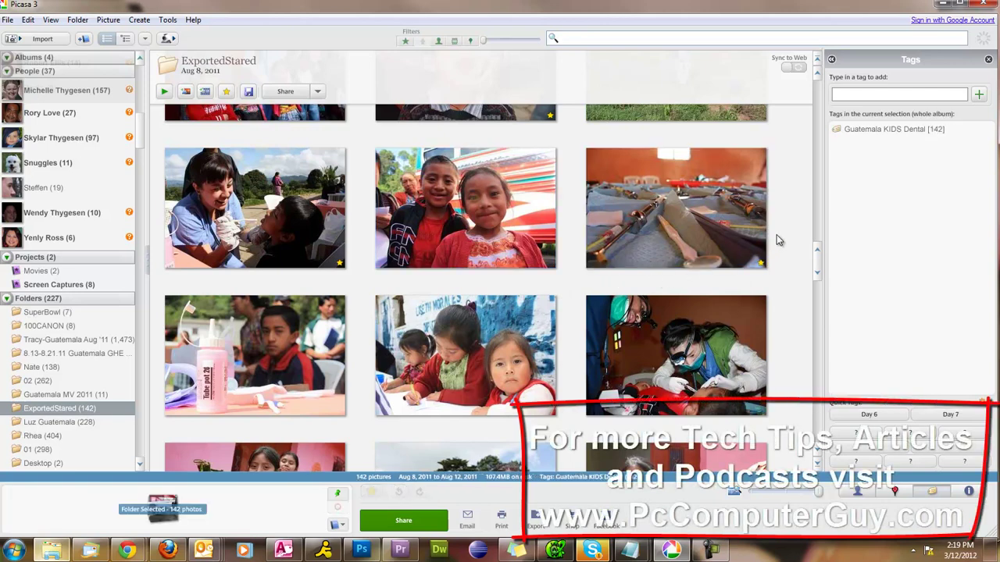